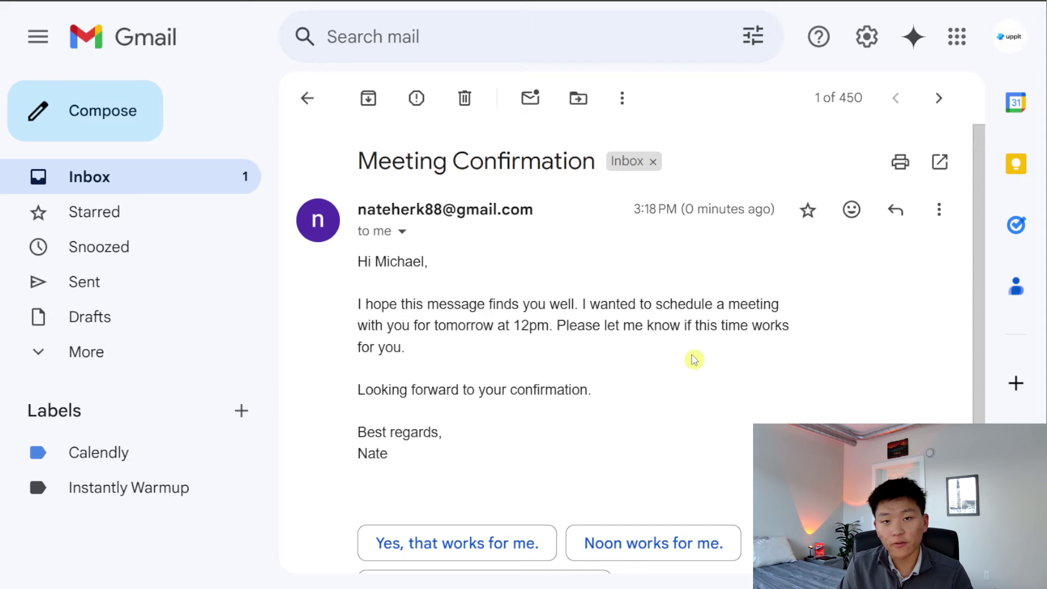
# Switch to Google Calendar and check the guest invited to the November 6 meeting at 12pm.
pyautogui.hotkey('ctrl', 'Tab')
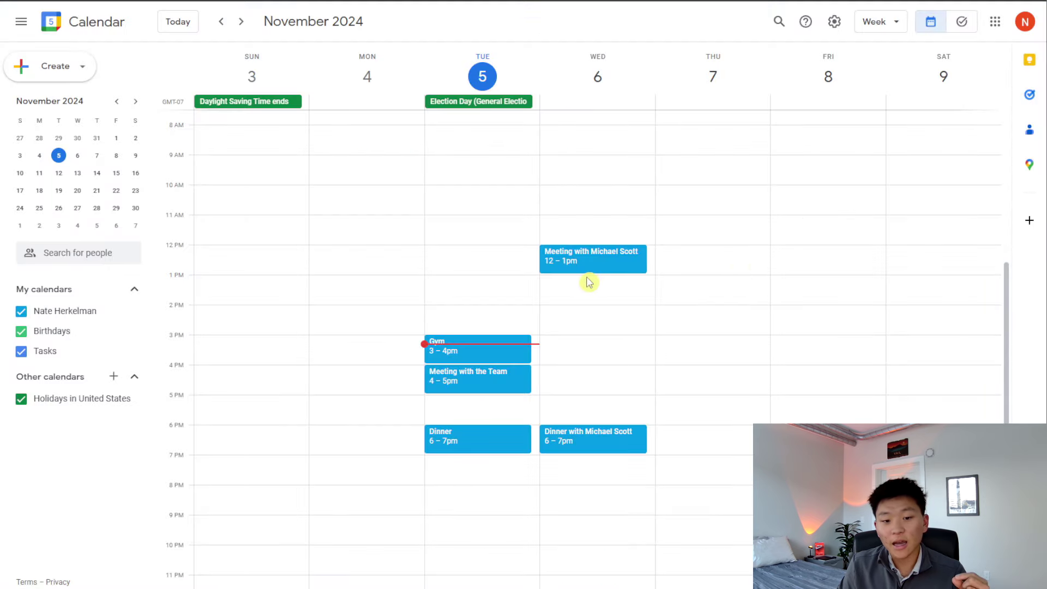
pyautogui.doubleClick(612, 269)
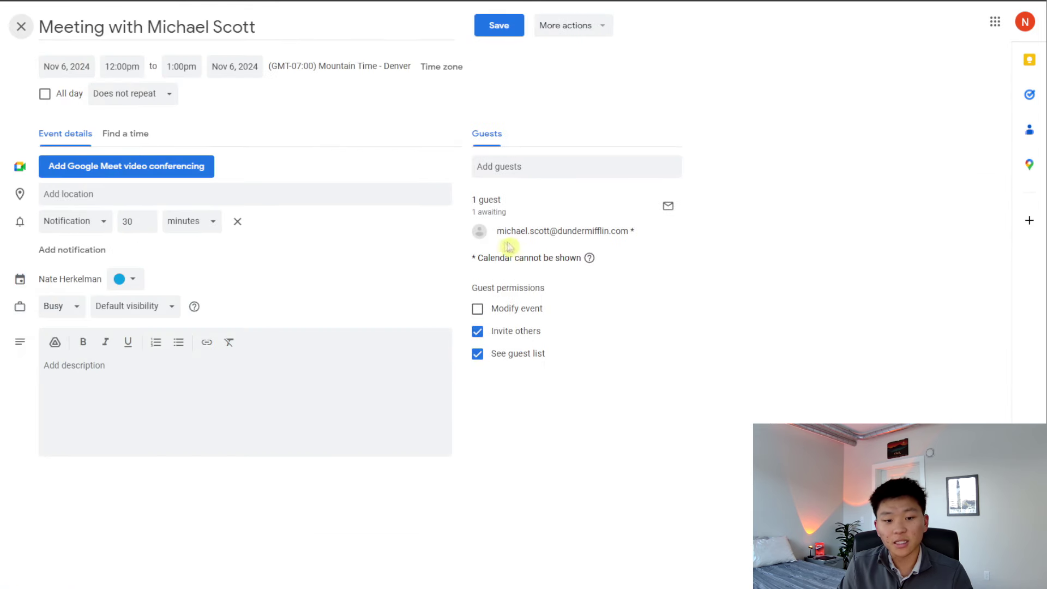
pyautogui.moveTo(496, 231); pyautogui.dragTo(653, 278)
pyautogui.click(676, 266)
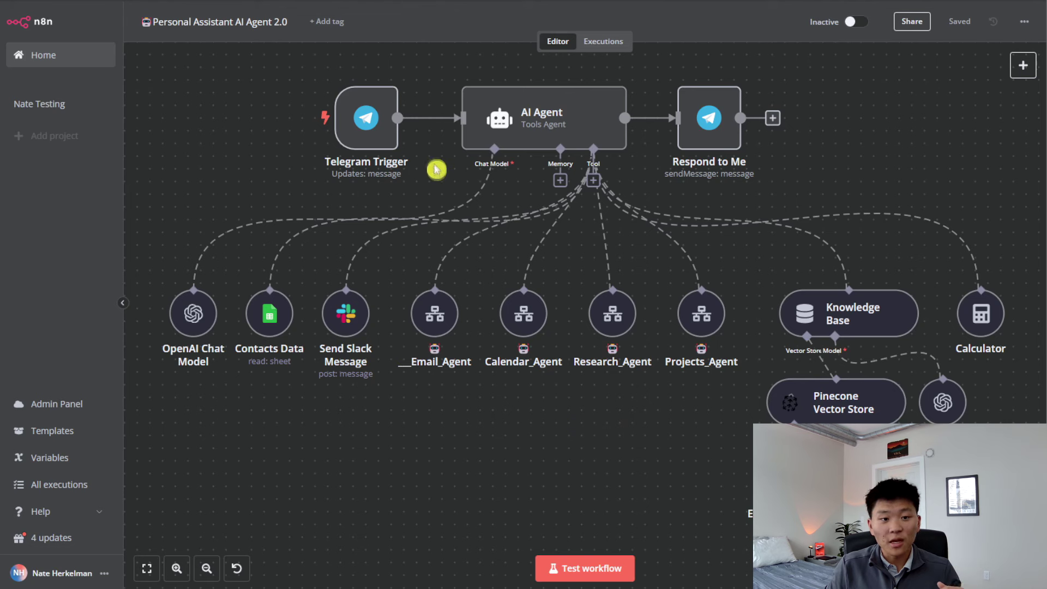
pyautogui.moveTo(427, 135)
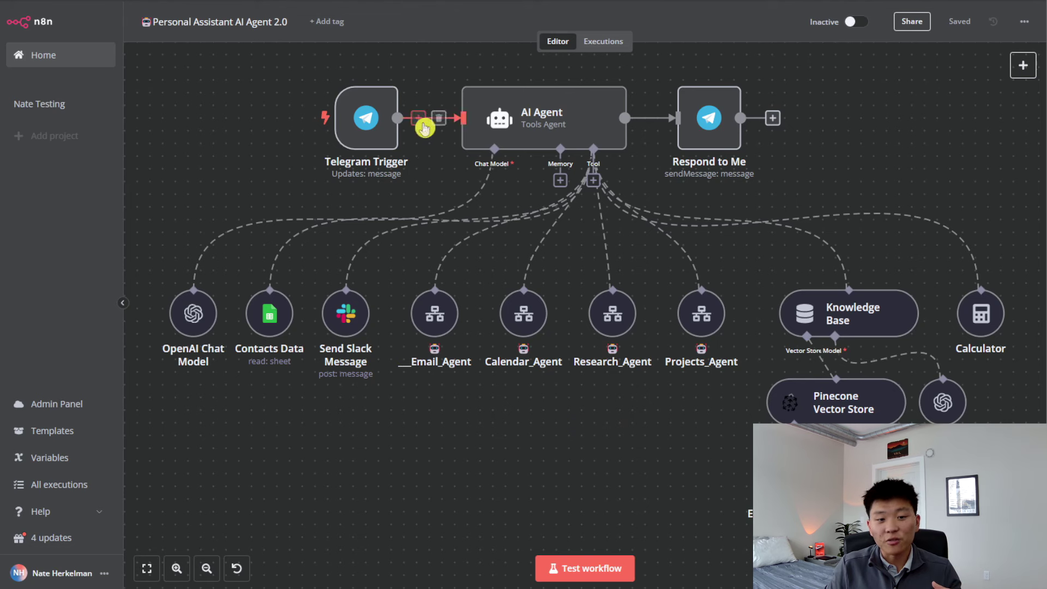
pyautogui.moveTo(535, 130)
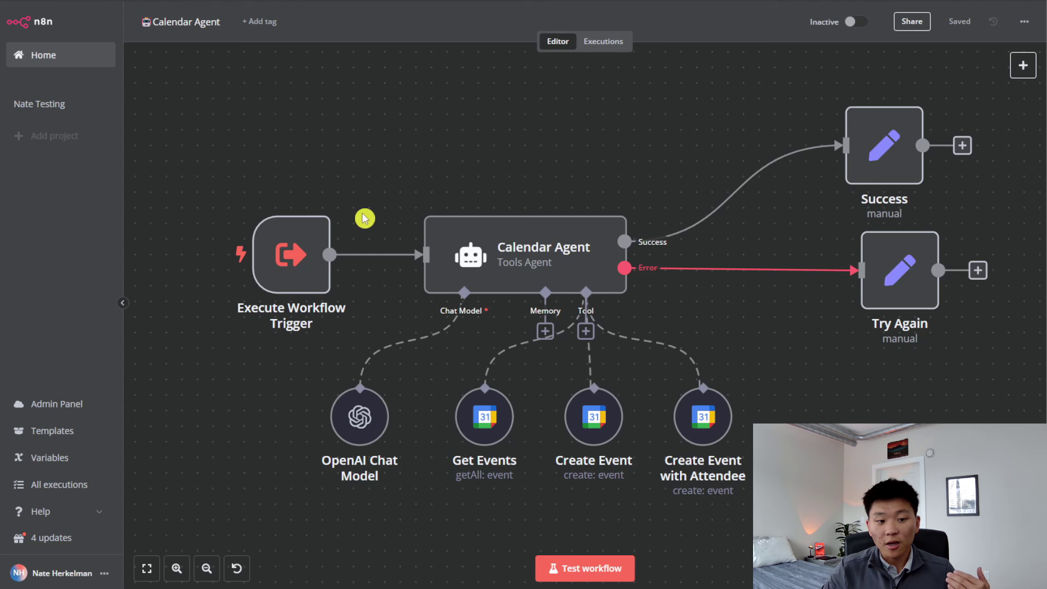
pyautogui.moveTo(369, 259)
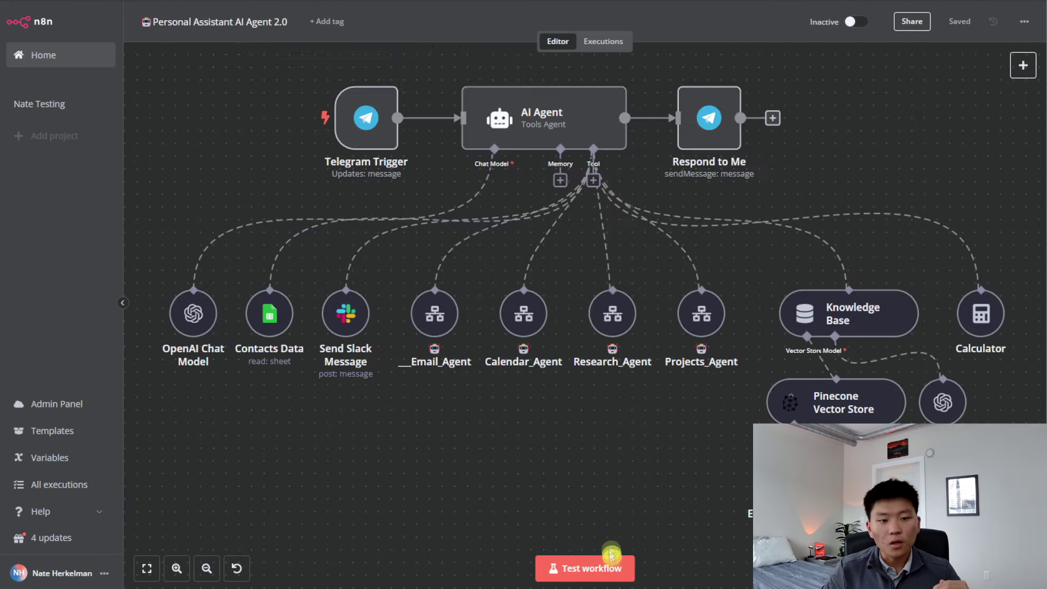
# Run the Personal Assistant workflow in test mode and ask the Telegram bot to create a dinner event with the contact for tomorrow at 6pm.
pyautogui.click(584, 569)
pyautogui.scroll(-3, 455, 450)
pyautogui.moveTo(452, 444); pyautogui.dragTo(608, 367)
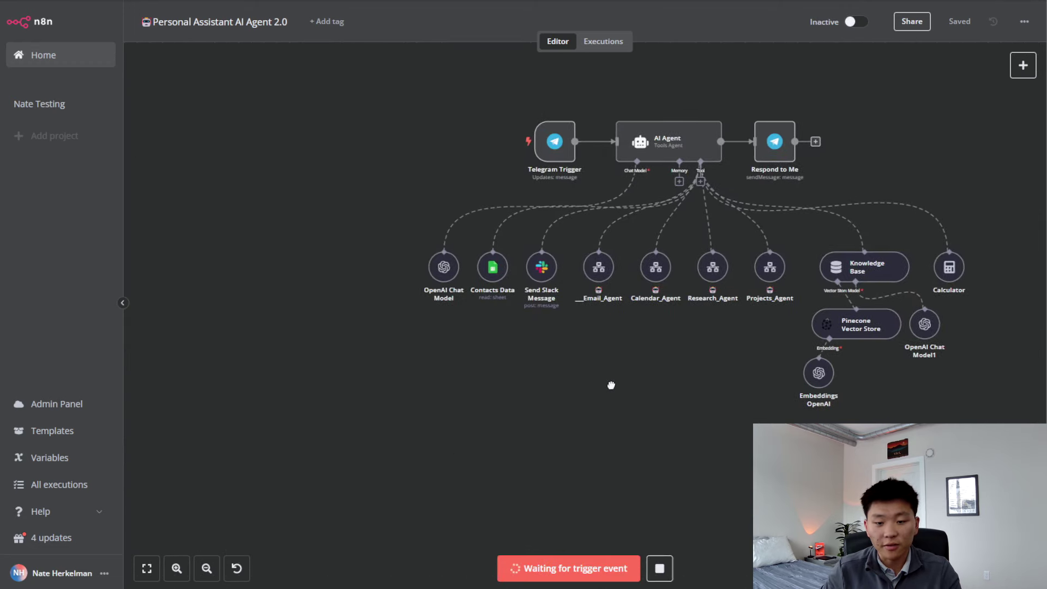
pyautogui.click(586, 546)
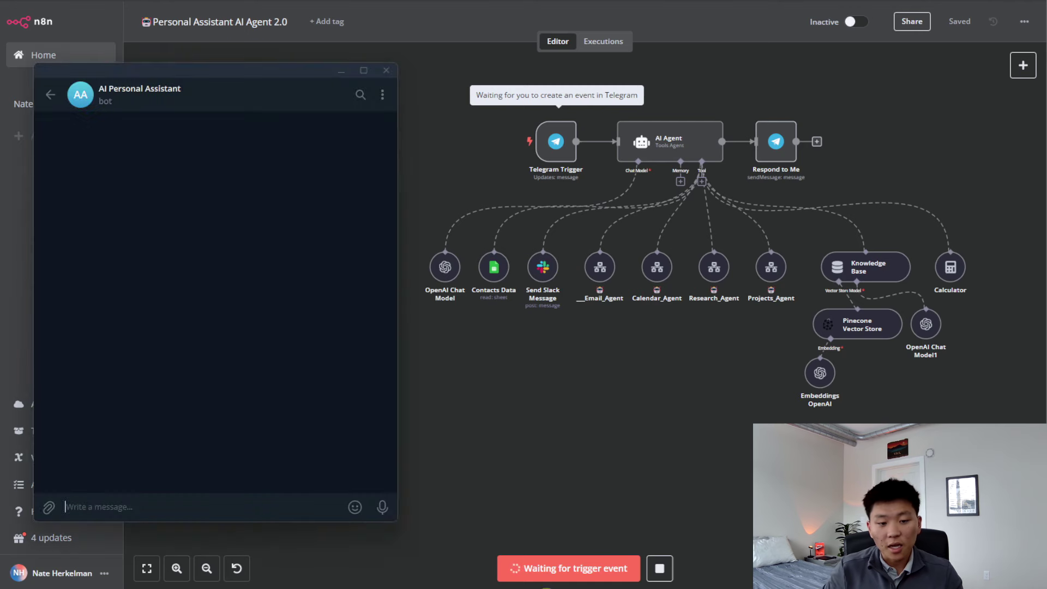
pyautogui.write('can you create a calendar event with Michael Scott for tomorrow at 6pm for dinner')
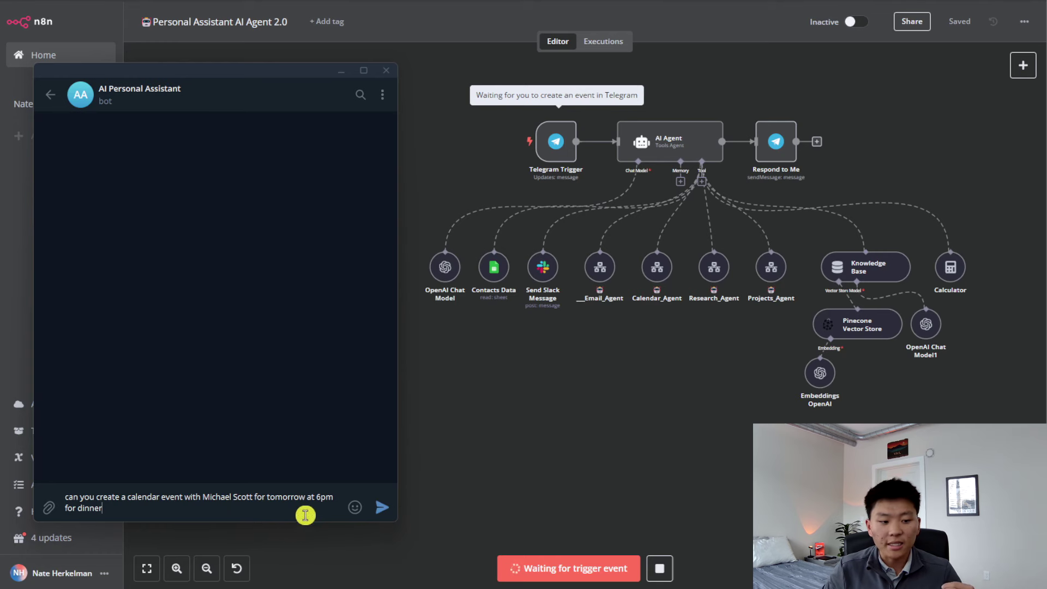
pyautogui.click(383, 509)
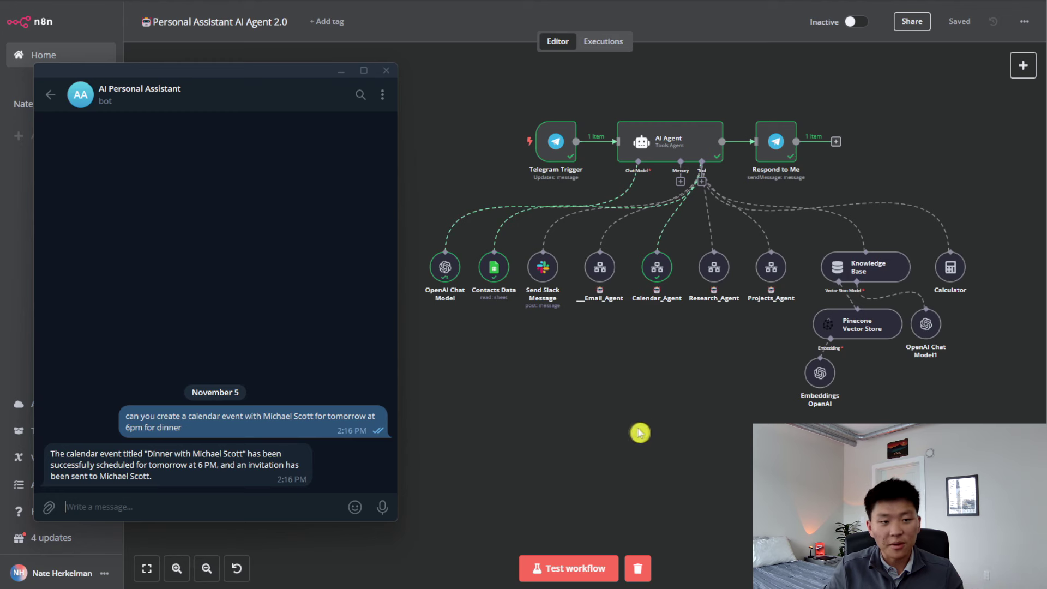
# Switch to Google Calendar and check the guest and details of the November 6 dinner event at 6pm.
pyautogui.hotkey('alt', 'Tab')
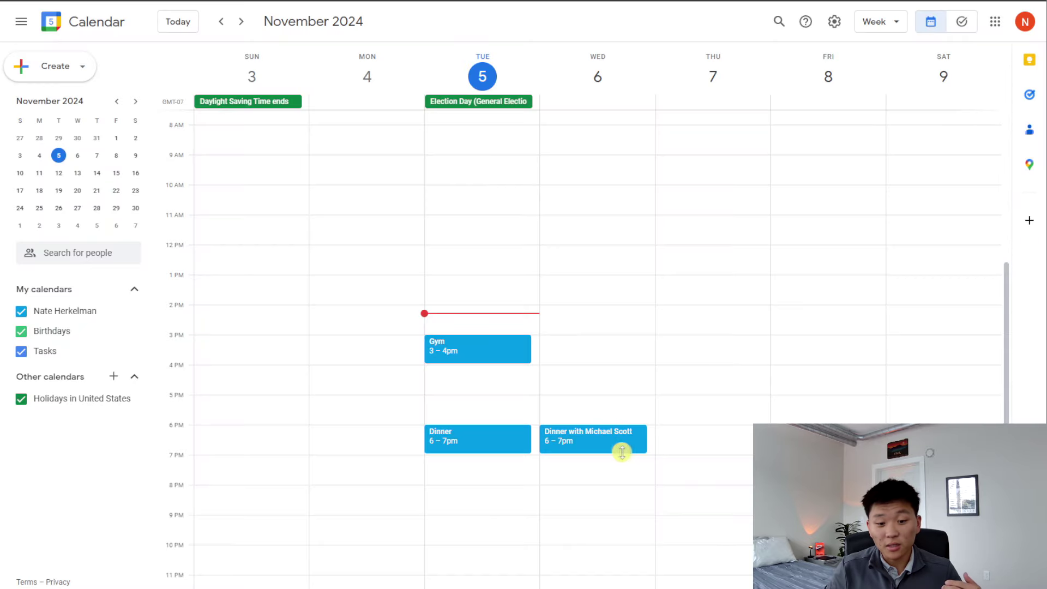
pyautogui.doubleClick(597, 452)
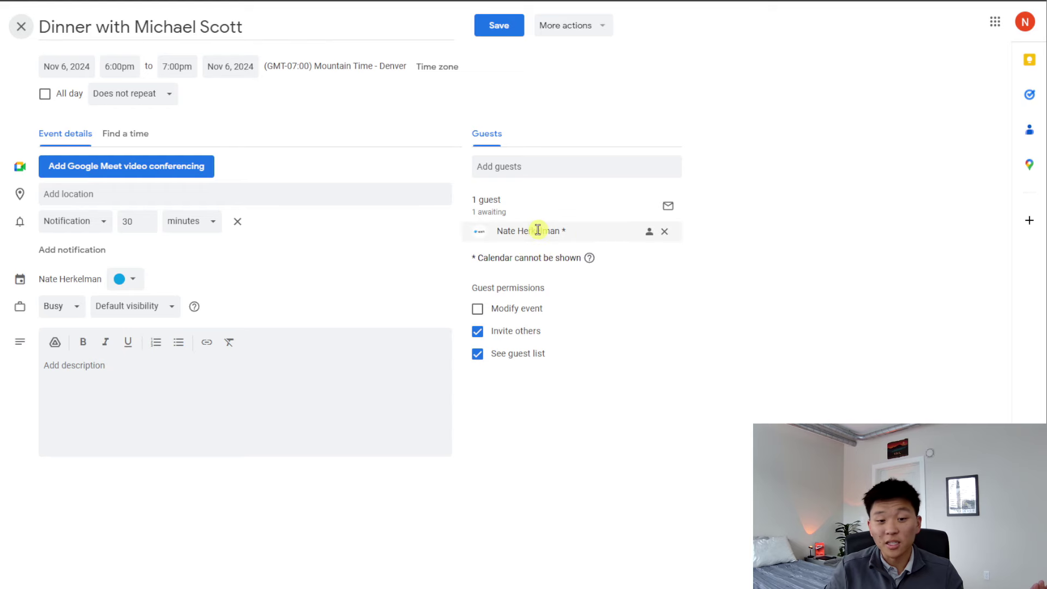
pyautogui.click(22, 26)
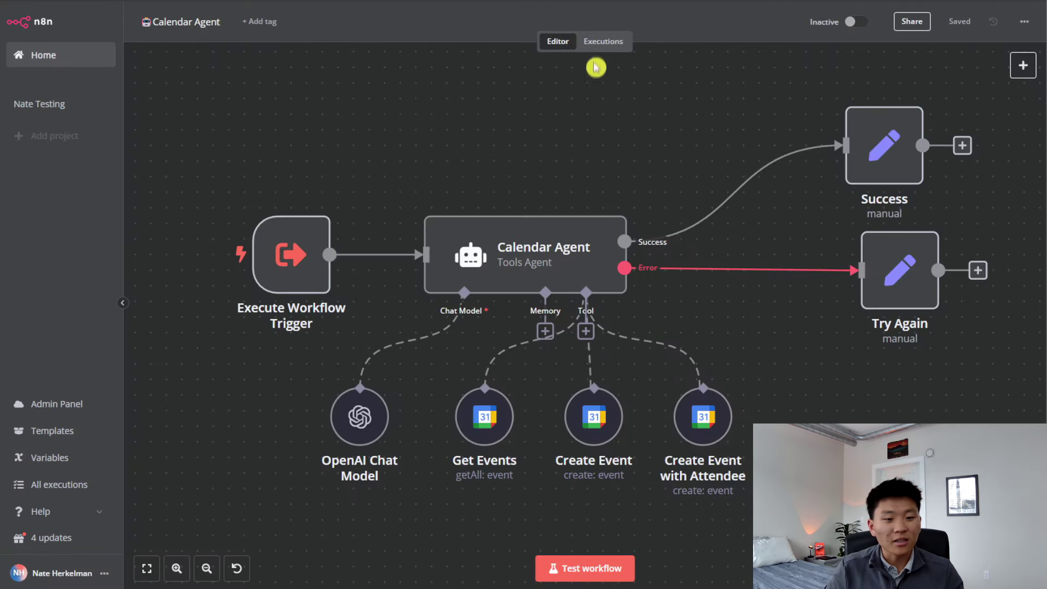
# Open the Calendar Agent's 5 Nov 14:16:49 execution and inspect the Execute Workflow Trigger data.
pyautogui.click(602, 42)
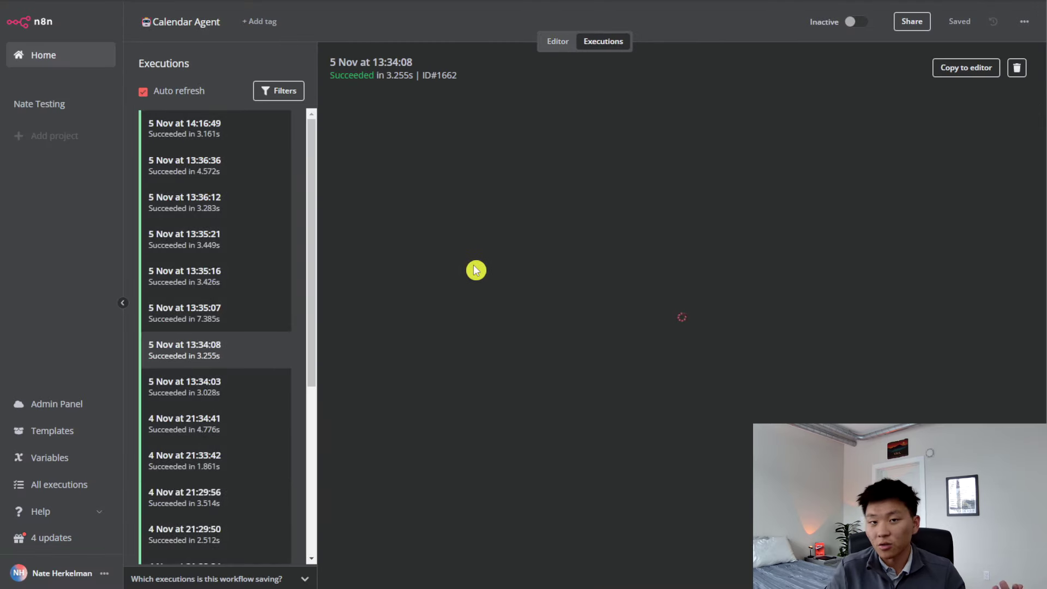
pyautogui.click(221, 130)
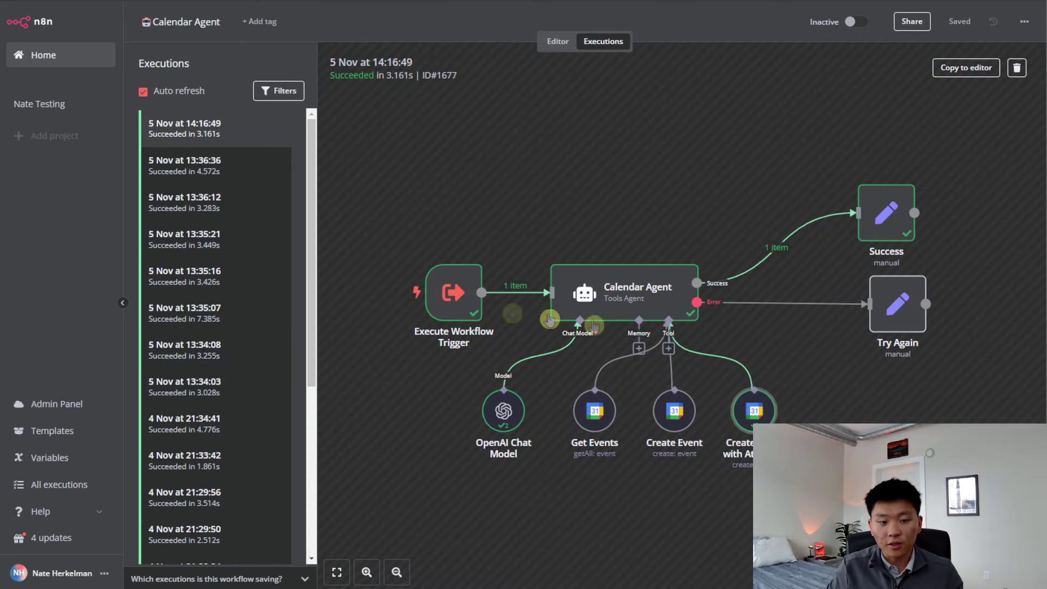
pyautogui.doubleClick(465, 290)
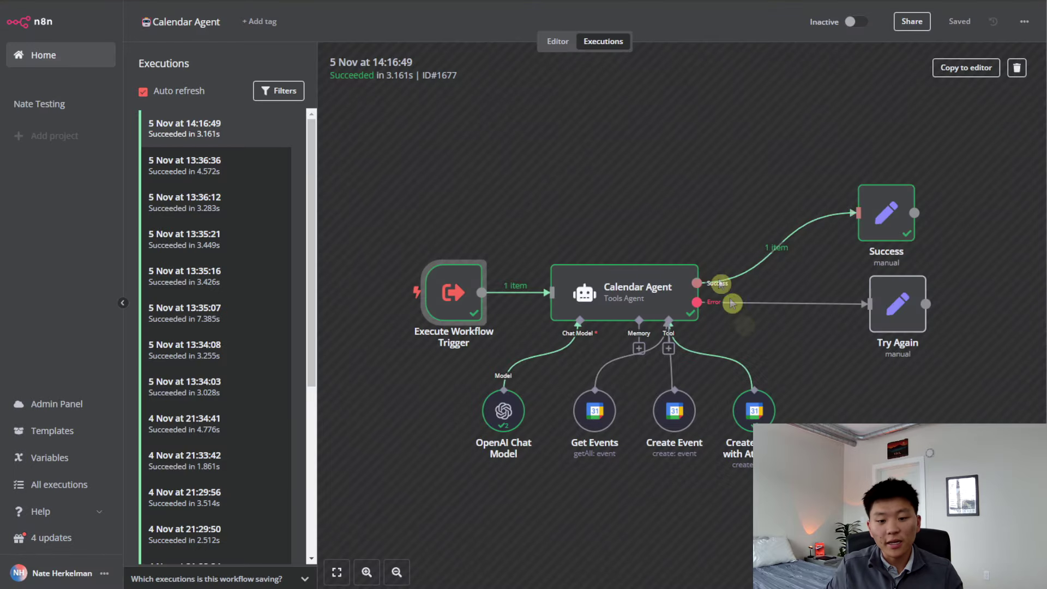
# Review the Create Event with Attendee parameters and the Success node's response in this execution.
pyautogui.doubleClick(759, 413)
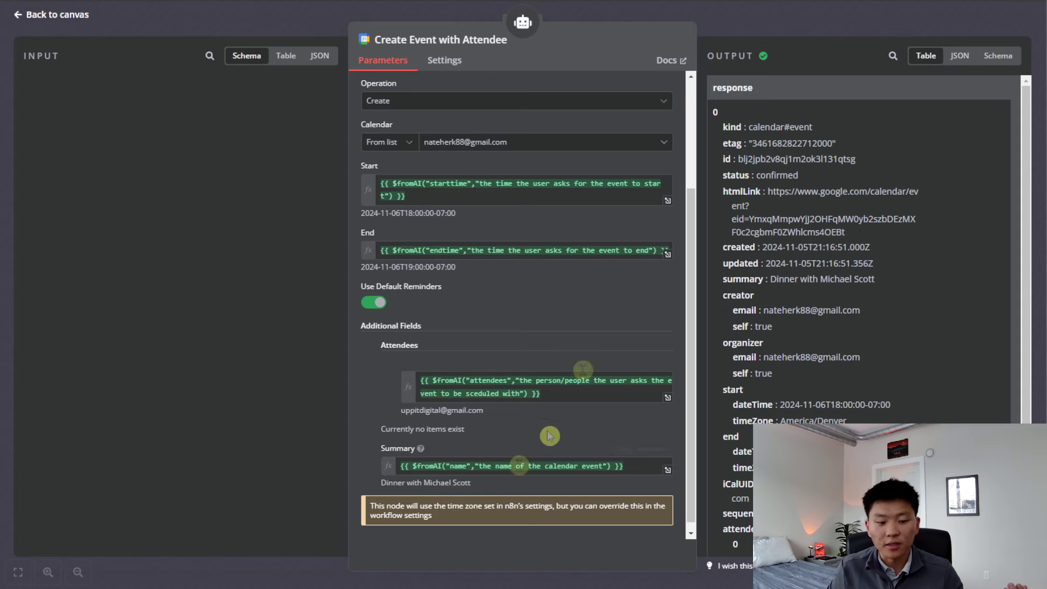
pyautogui.click(741, 27)
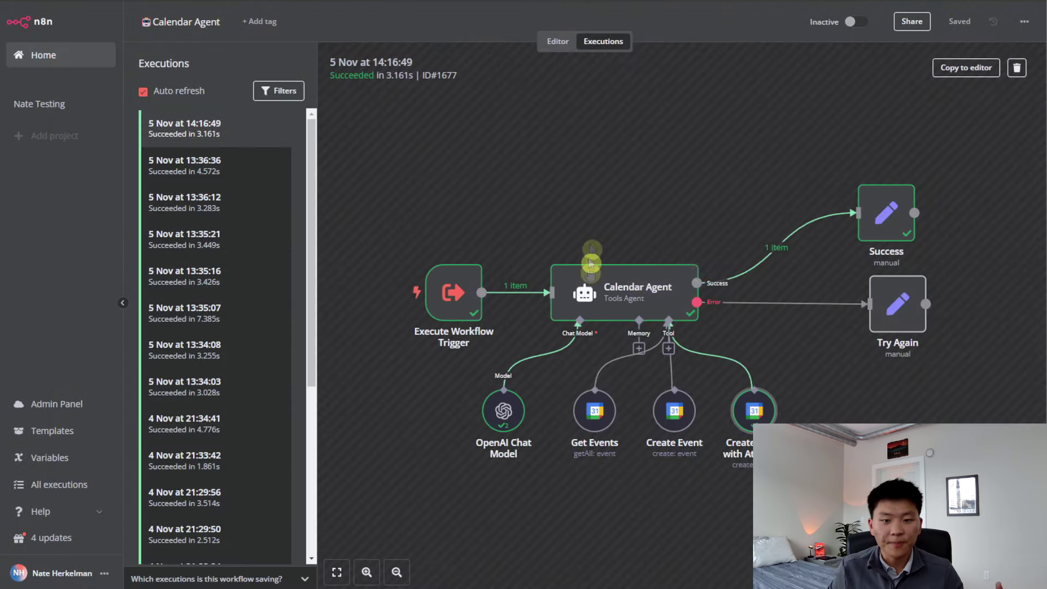
pyautogui.doubleClick(887, 213)
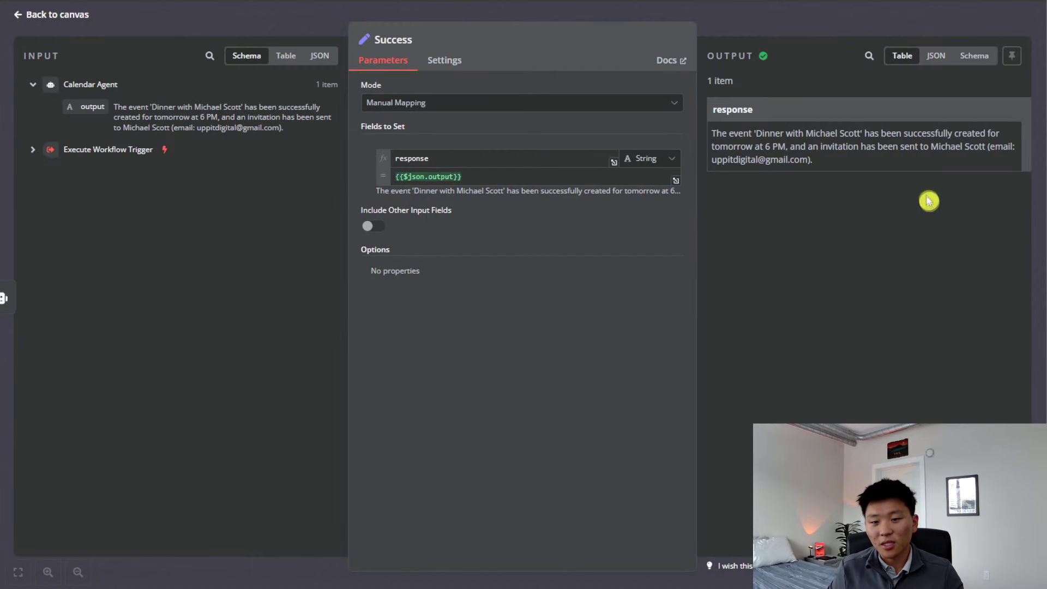
pyautogui.click(781, 25)
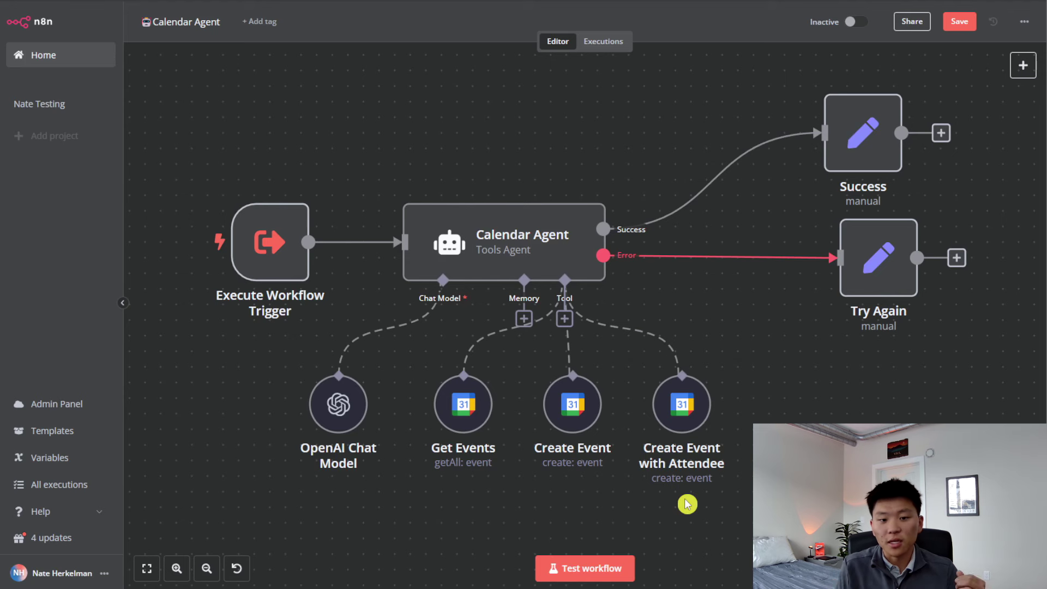
# Add a Google Calendar event-creation tool with a Summary field to the Calendar Agent and place it beside the other tools.
pyautogui.click(565, 318)
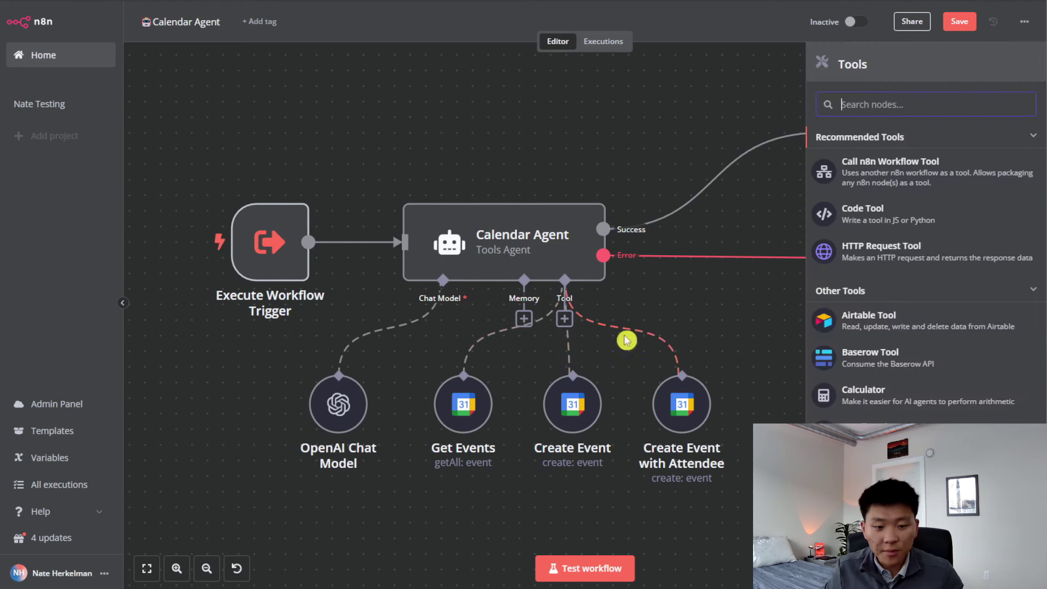
pyautogui.click(944, 431)
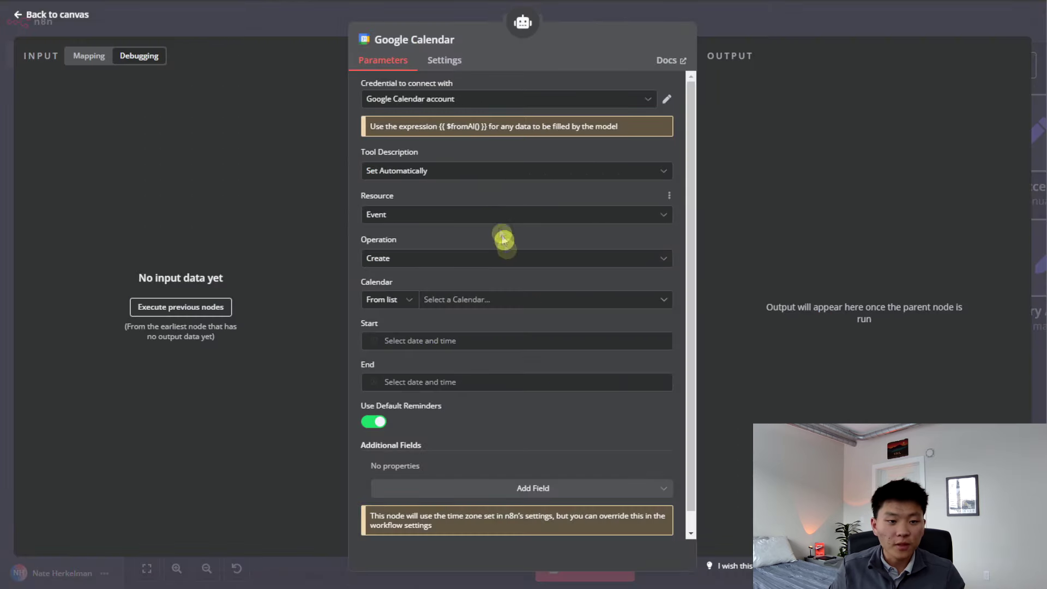
pyautogui.scroll(-1, 484, 357)
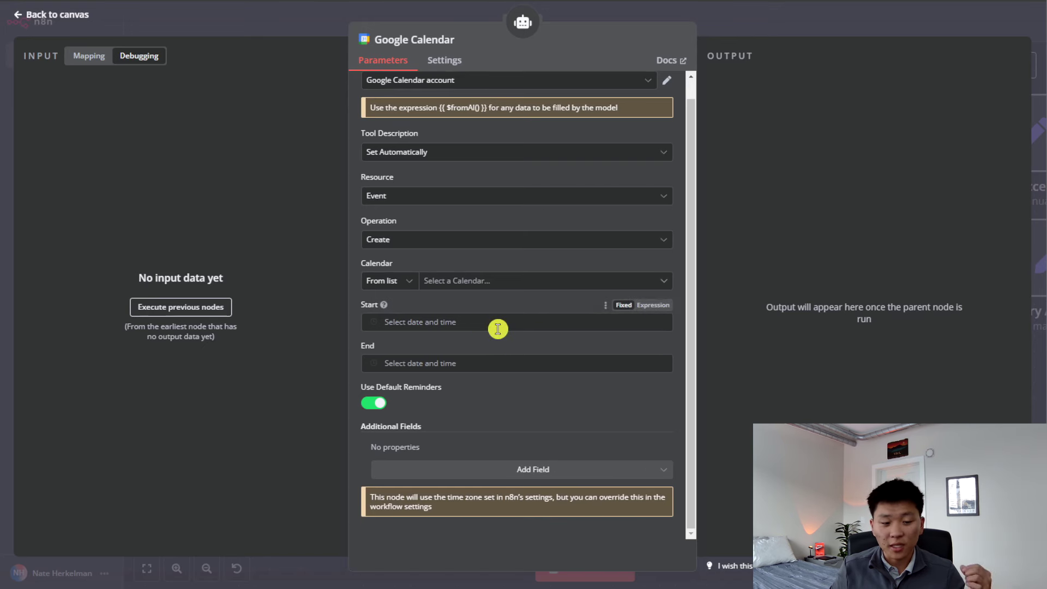
pyautogui.click(519, 469)
pyautogui.scroll(-4, 491, 414)
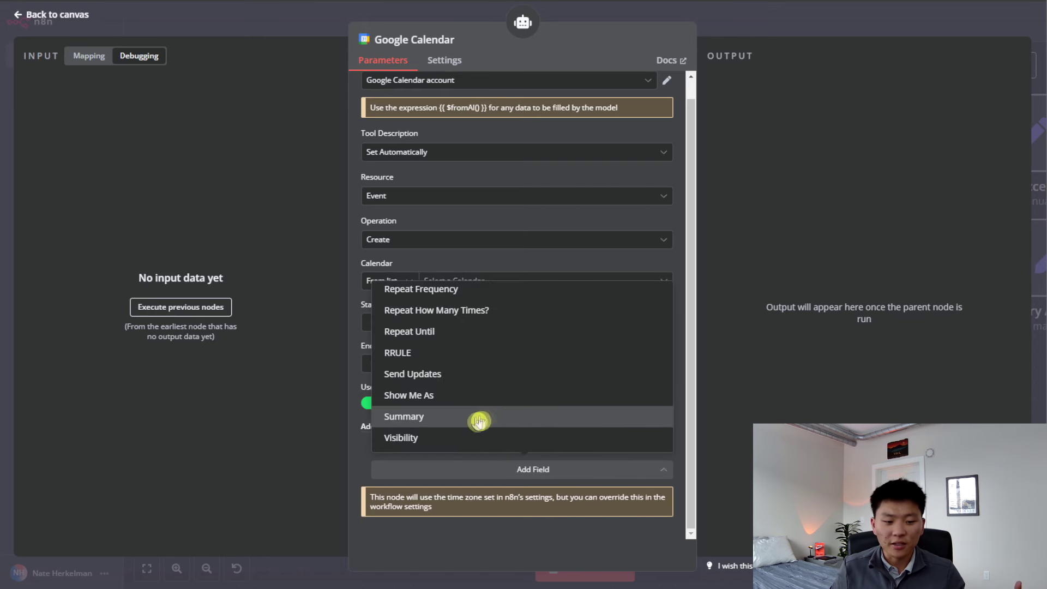
pyautogui.click(488, 418)
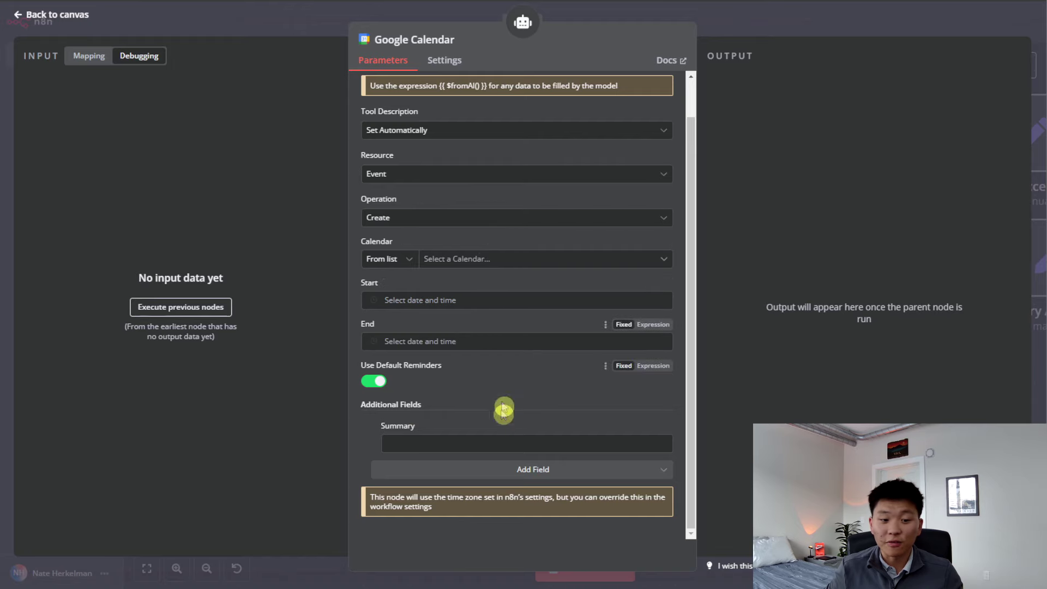
pyautogui.click(751, 38)
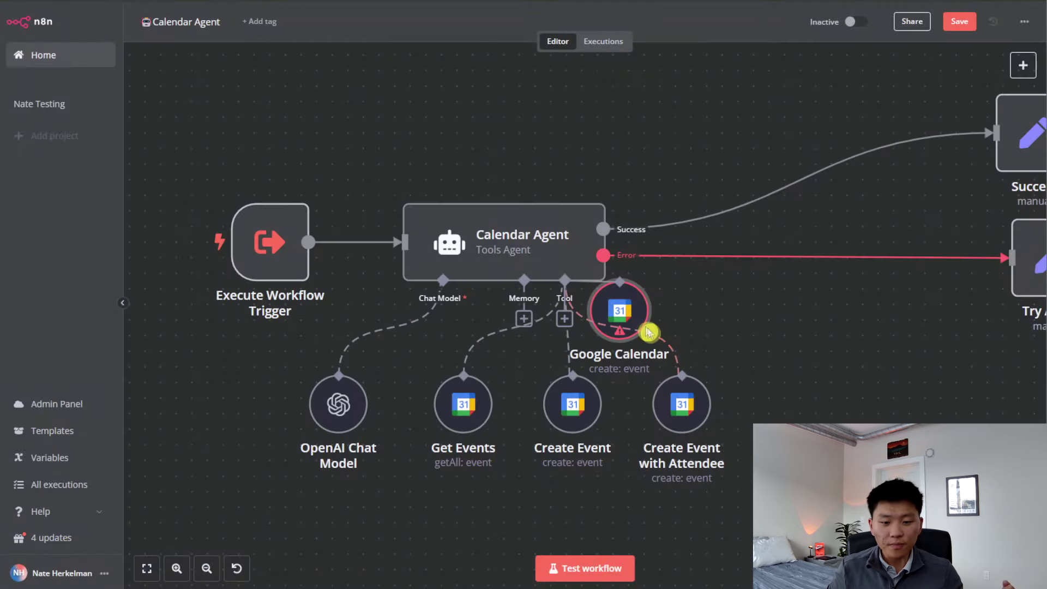
pyautogui.moveTo(855, 418)
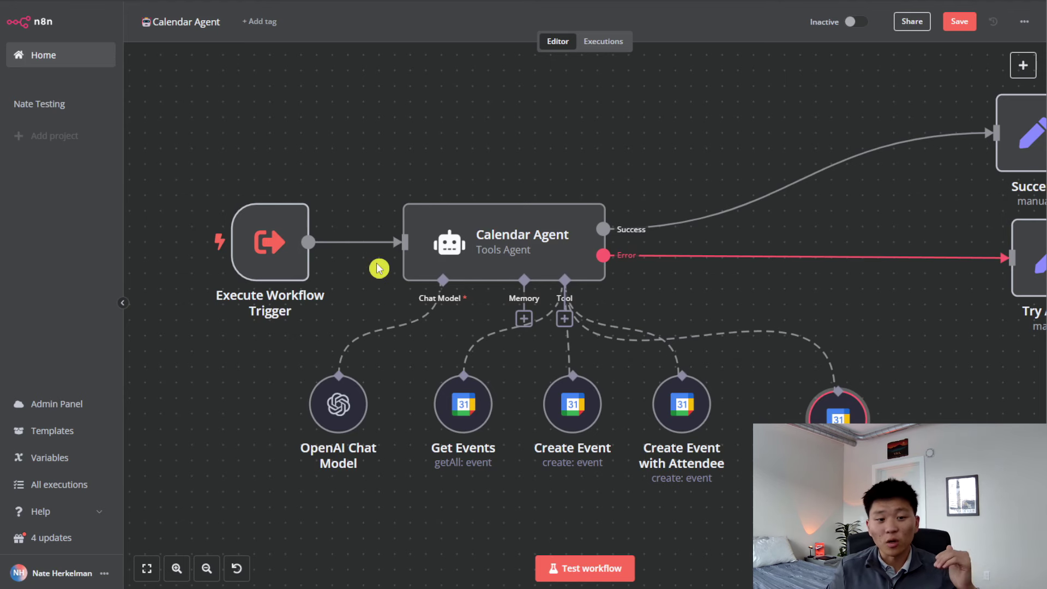
# Switch the new Google Calendar tool's Start field to an expression and insert the $fromAI() function.
pyautogui.moveTo(608, 273)
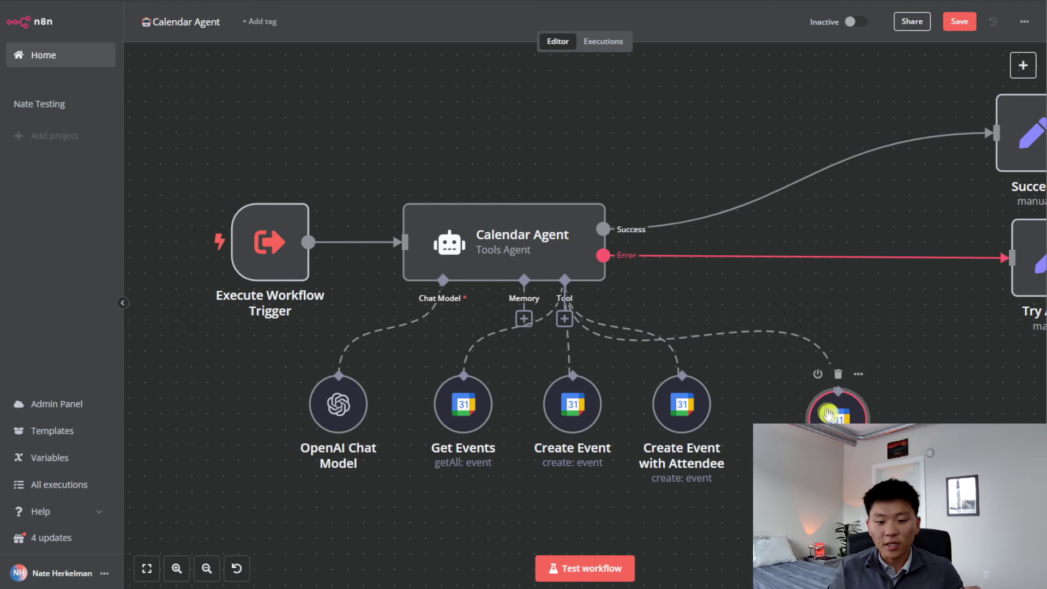
pyautogui.moveTo(835, 410); pyautogui.dragTo(819, 397)
pyautogui.press('Return')
pyautogui.click(435, 336)
pyautogui.click(649, 324)
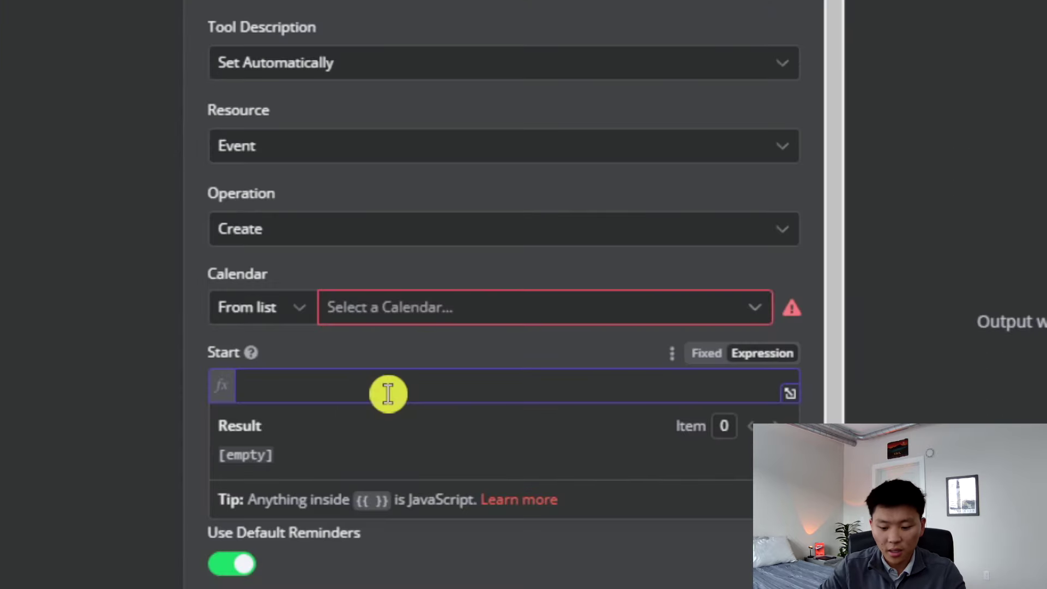
pyautogui.write('{{')
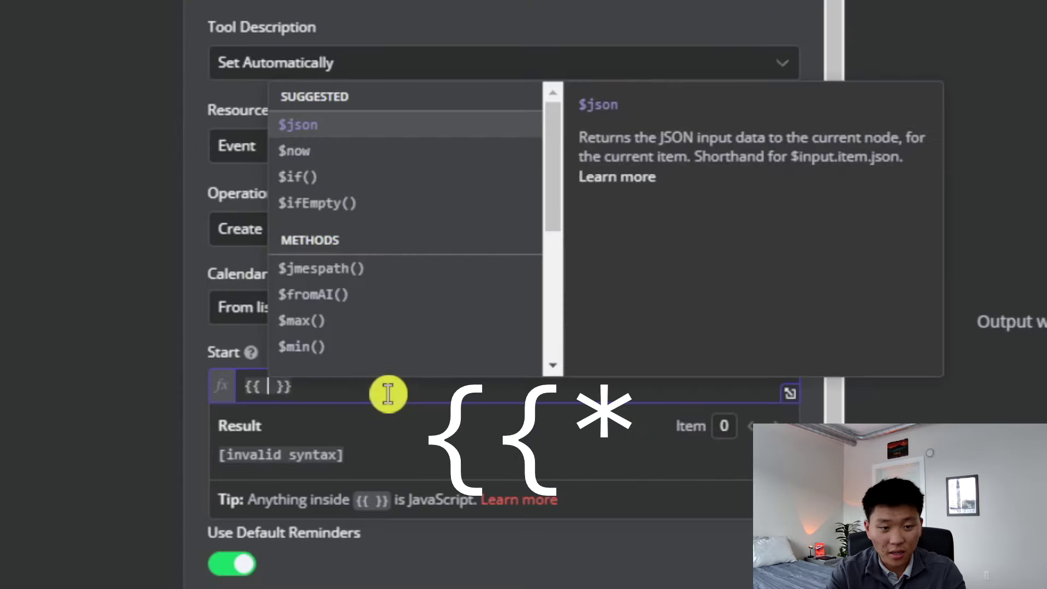
pyautogui.click(349, 296)
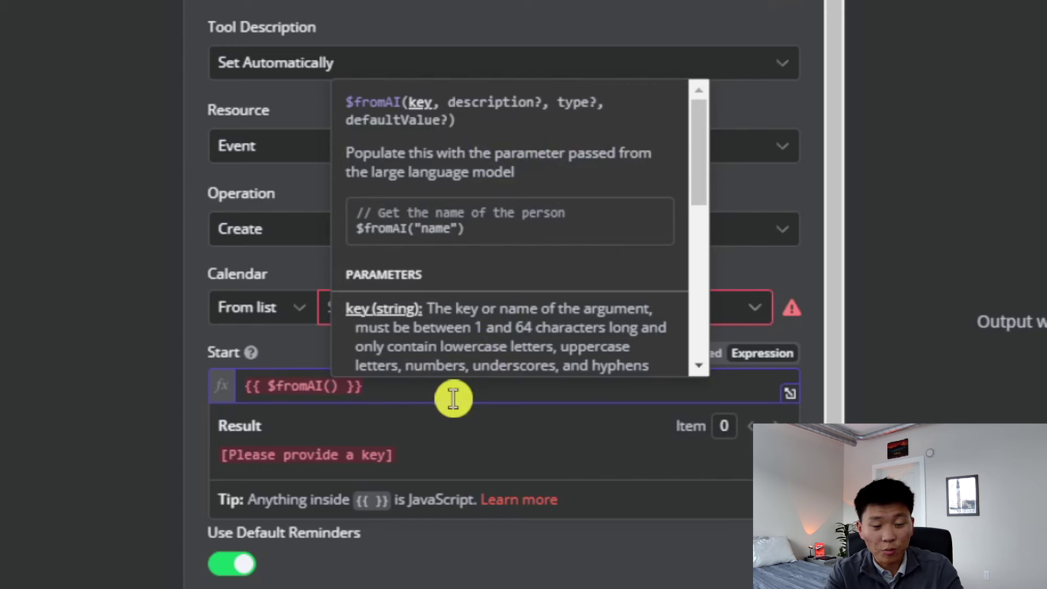
# Give the Start field's $fromAI() expression the key "starttime" and the description "the start time of an event".
pyautogui.write('"stat')
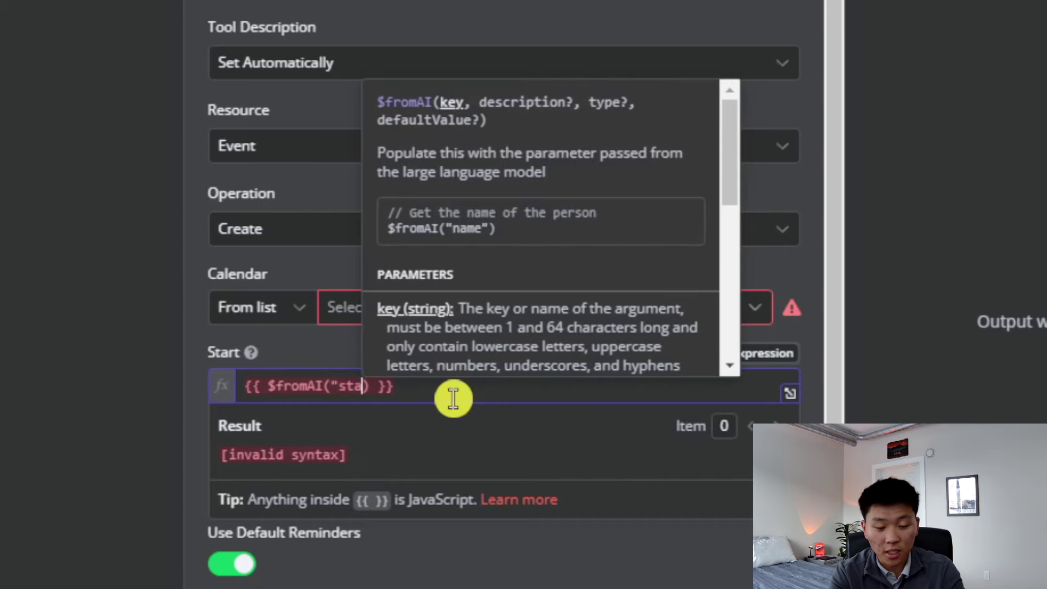
pyautogui.write('t')
pyautogui.write('"')
pyautogui.press('BackSpace')
pyautogui.write('time"')
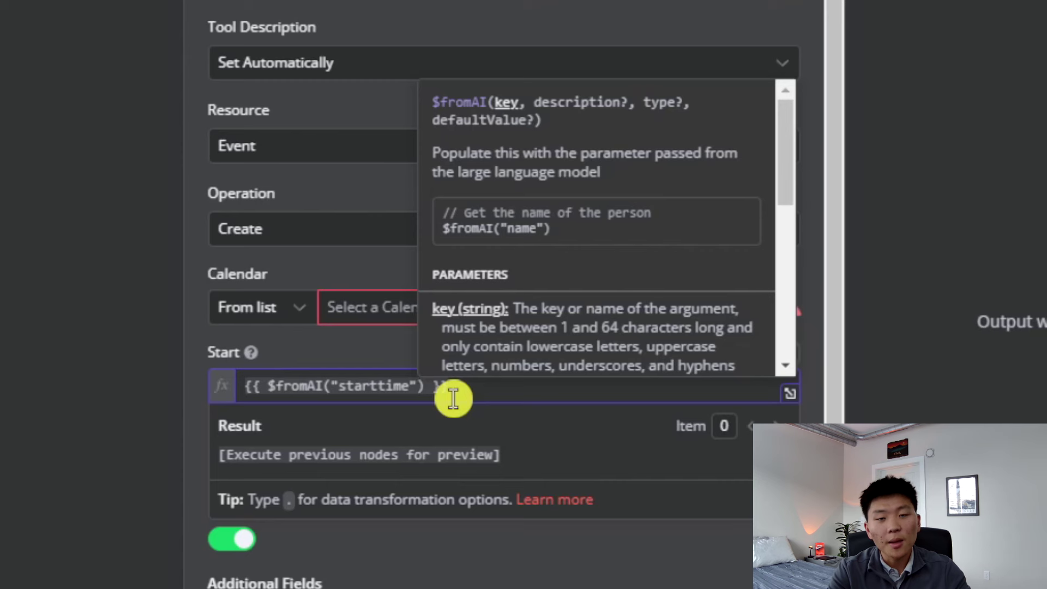
pyautogui.write(',"')
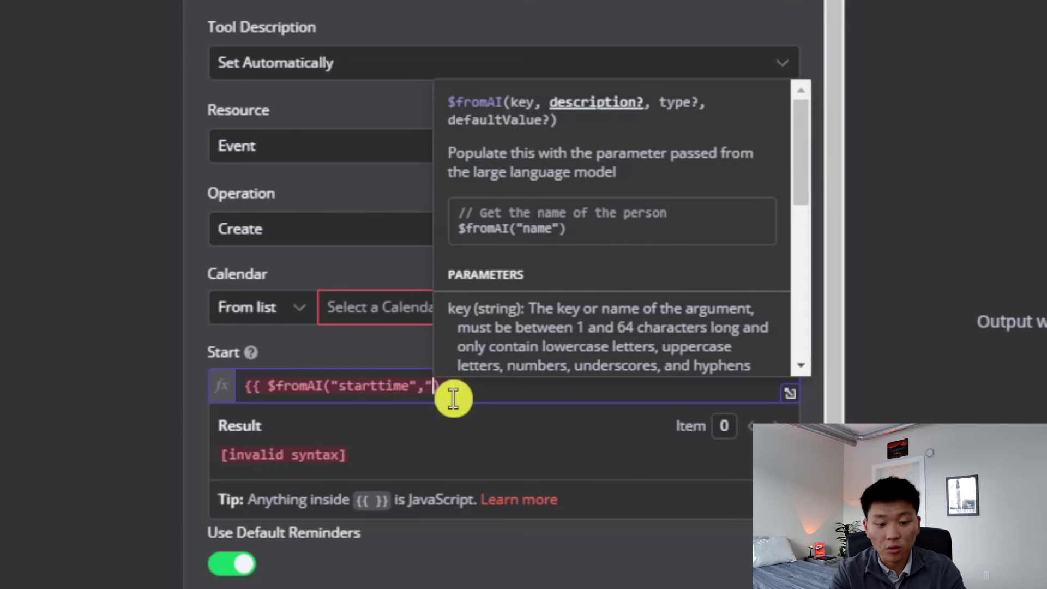
pyautogui.write('the start tim')
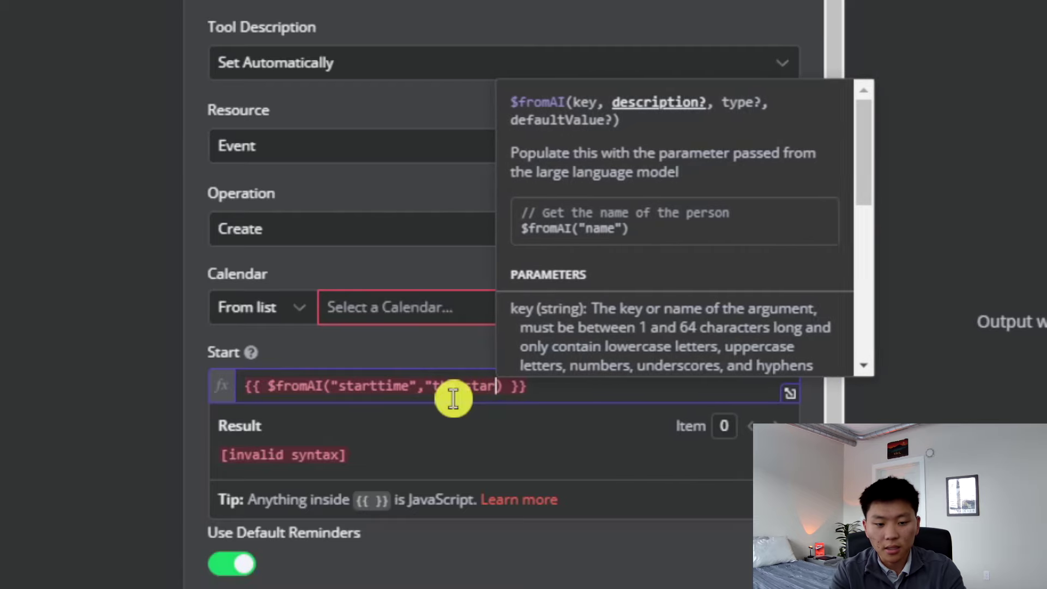
pyautogui.write('e of an event')
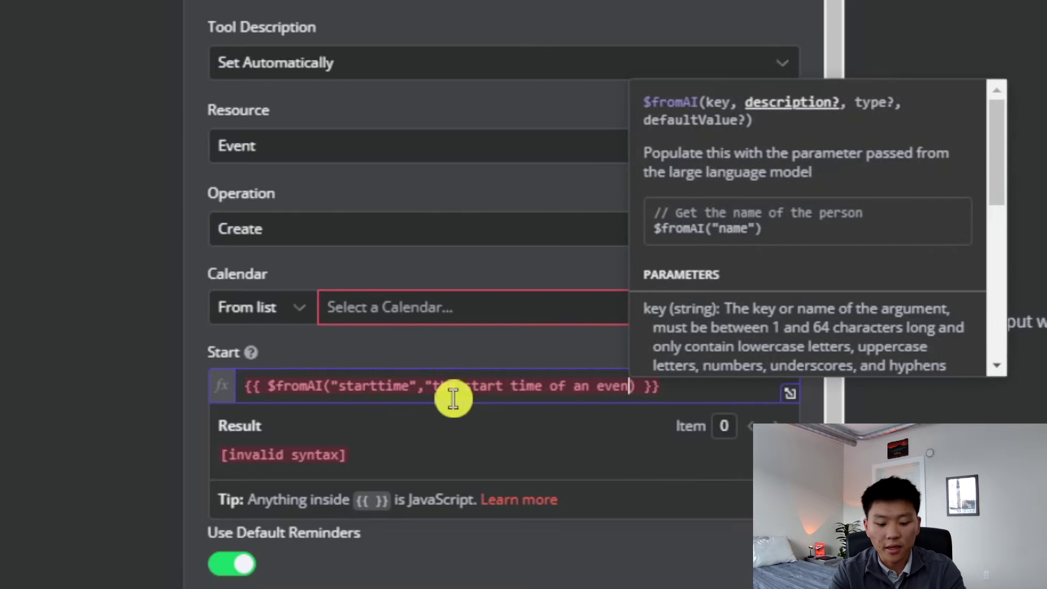
pyautogui.write('"')
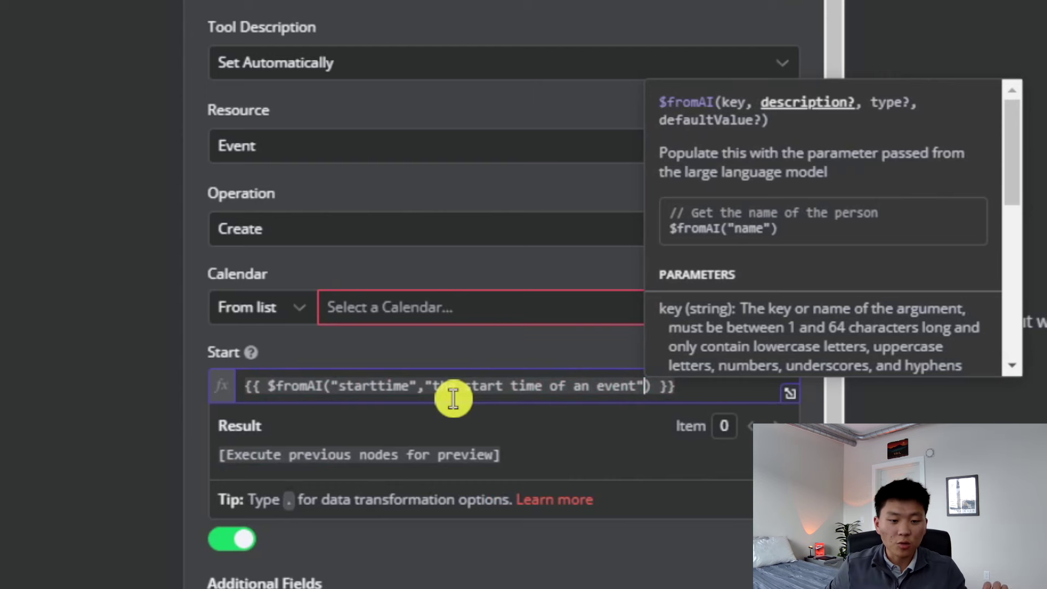
pyautogui.click(526, 353)
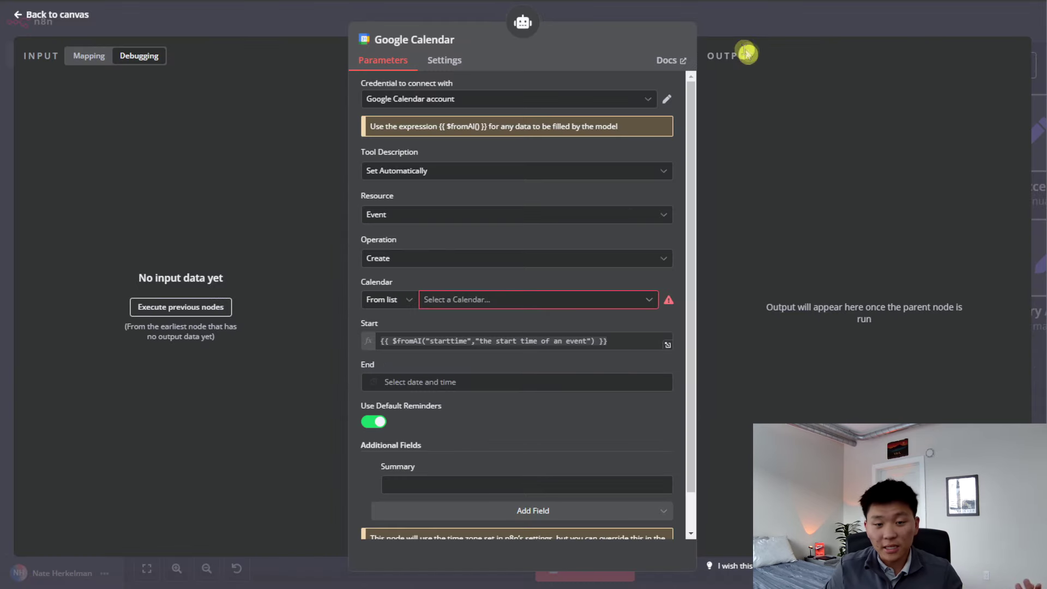
# Return to the Calendar Agent's 5 Nov 14:16:49 execution and open the Create Event with Attendee tool.
pyautogui.click(763, 32)
pyautogui.click(602, 42)
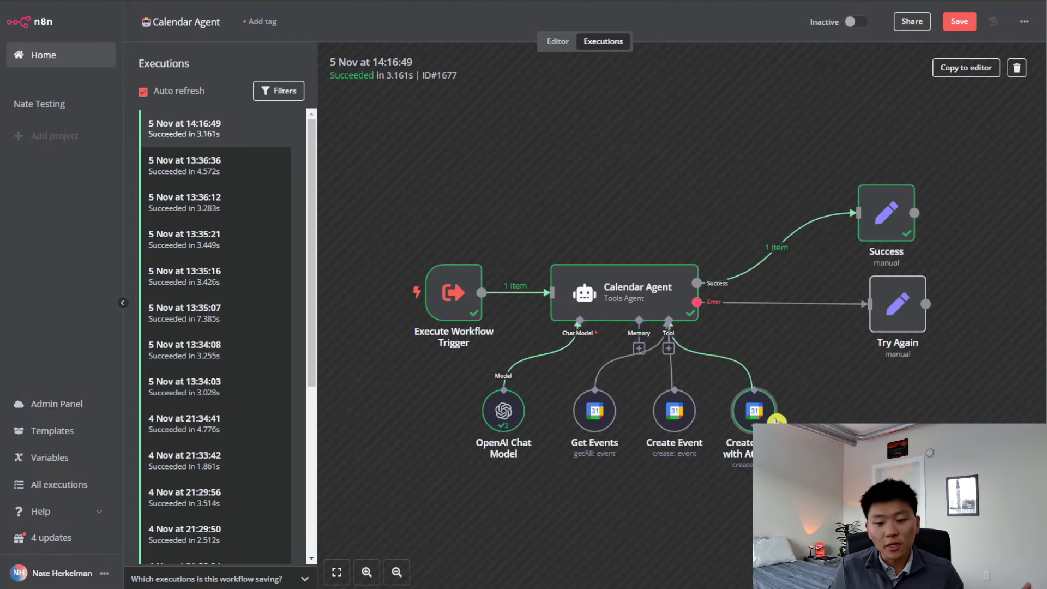
pyautogui.doubleClick(766, 416)
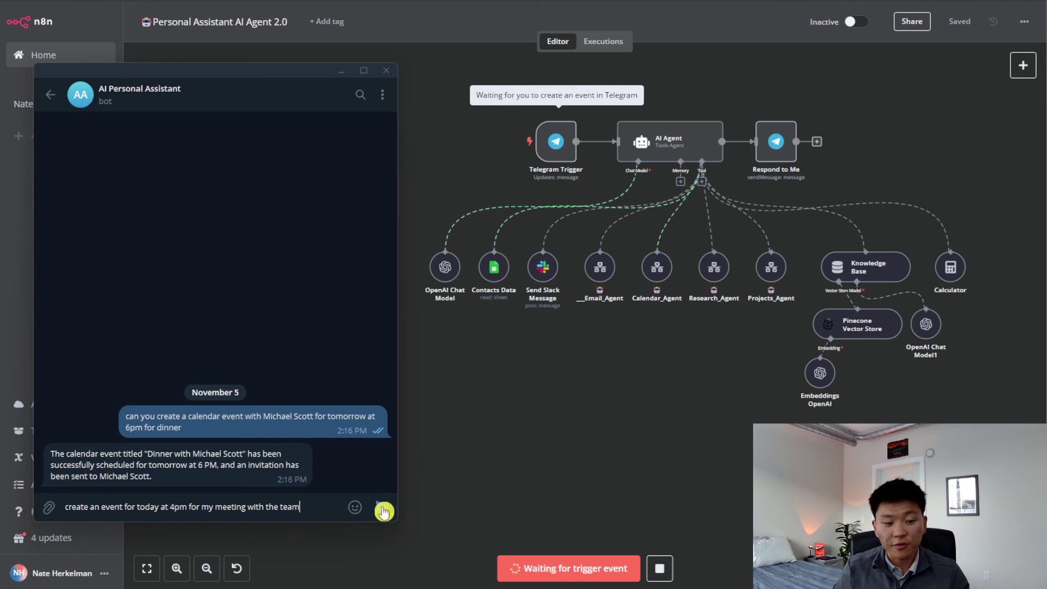
# Send the Telegram bot "create an event for today at 4pm for my meeting with the team" and "please get my calendar for today".
pyautogui.click(383, 512)
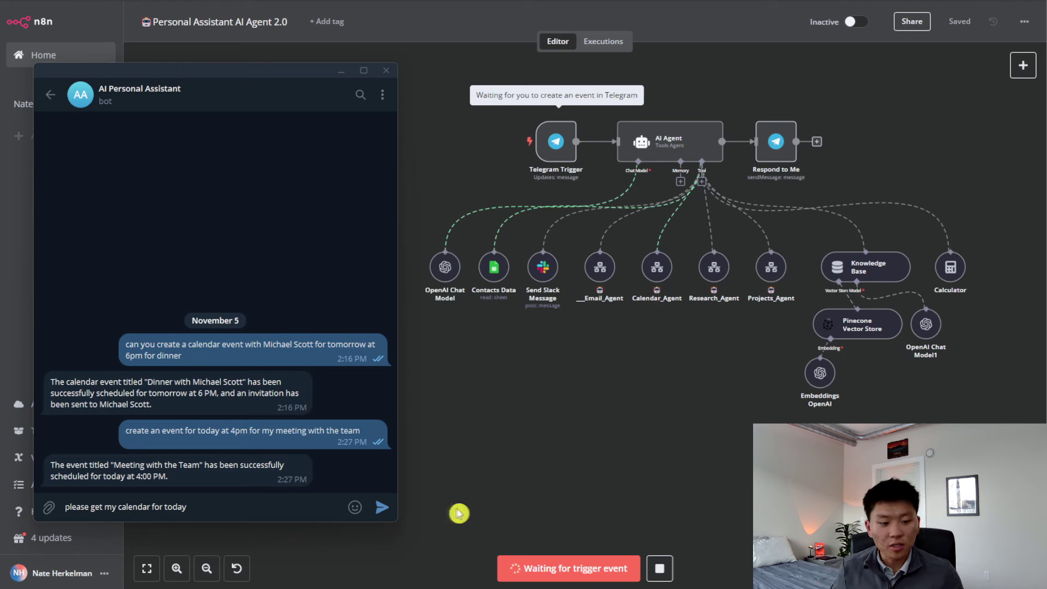
pyautogui.click(381, 507)
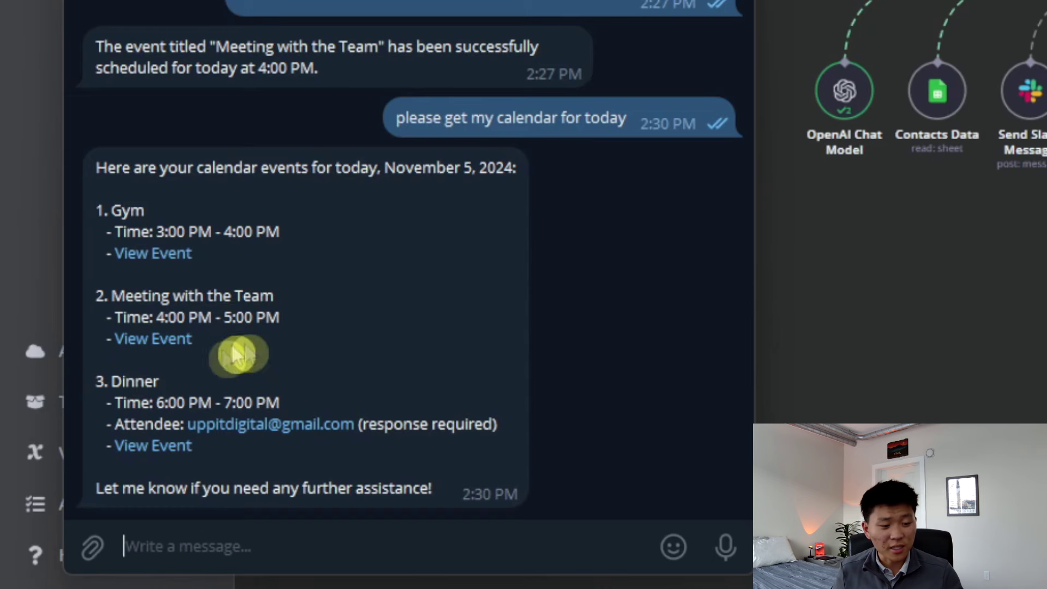
# React to the bot's calendar reply with a heart and view the Meeting with the Team event.
pyautogui.doubleClick(371, 464)
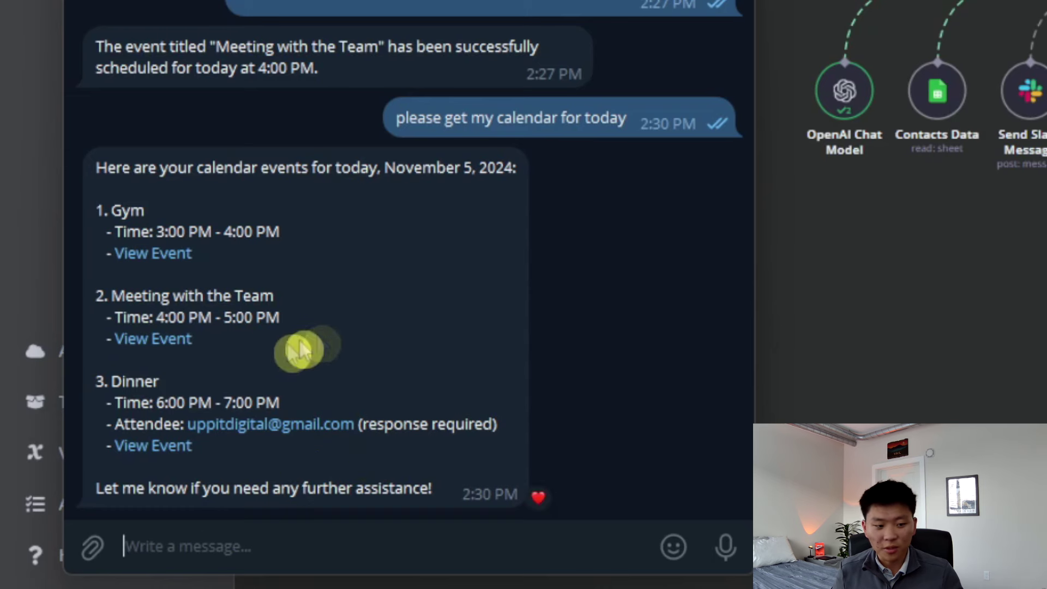
pyautogui.click(174, 341)
pyautogui.click(551, 244)
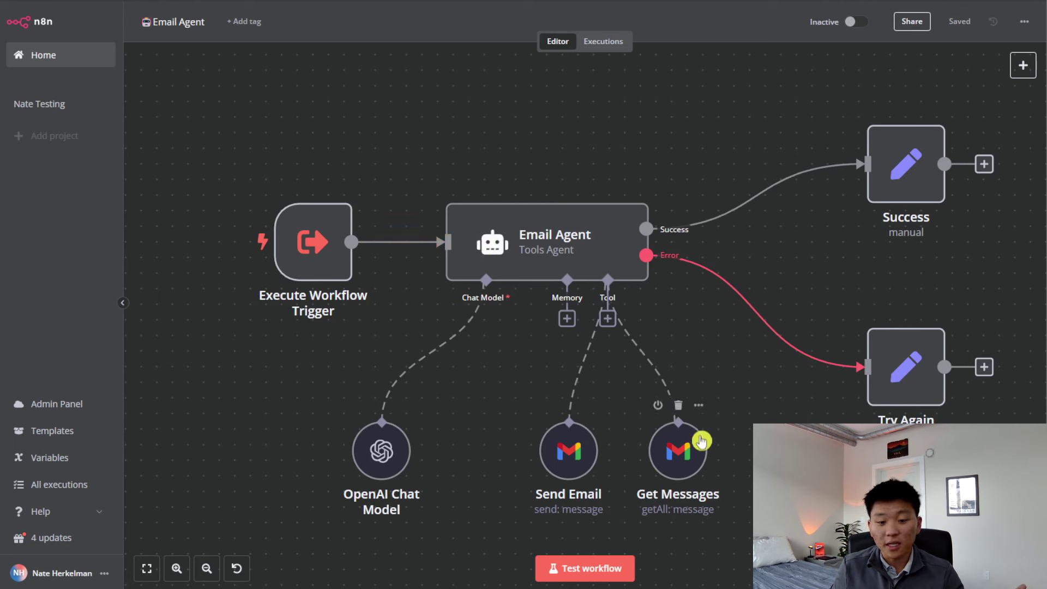
# Add another Gmail tool to the Email Agent and review the message operations it offers.
pyautogui.click(608, 319)
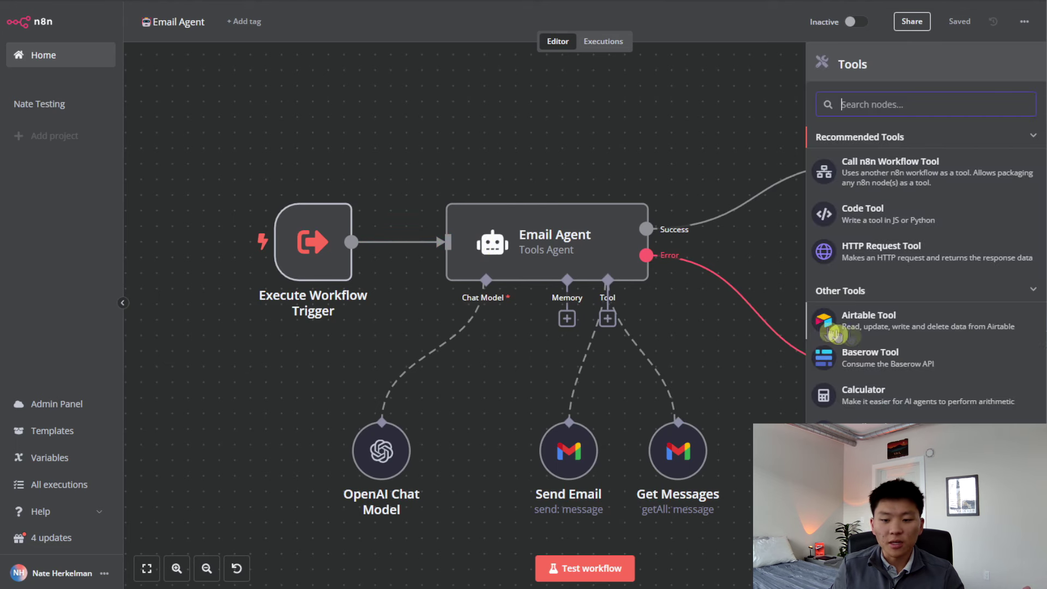
pyautogui.click(852, 310)
pyautogui.click(445, 261)
pyautogui.scroll(-1, 467, 292)
pyautogui.scroll(1, 467, 327)
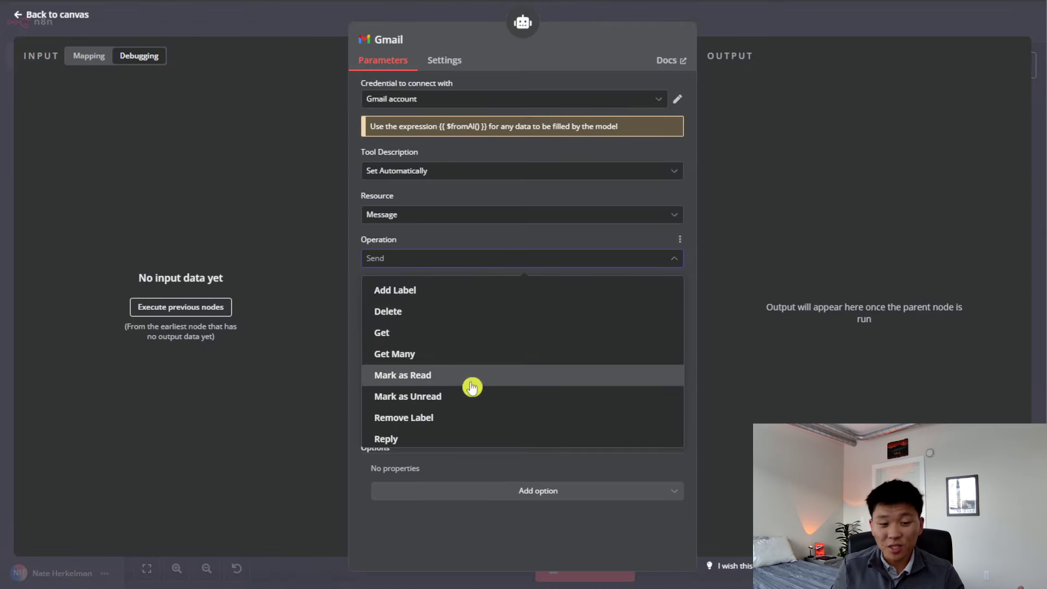
pyautogui.scroll(-1, 477, 412)
pyautogui.scroll(1, 452, 371)
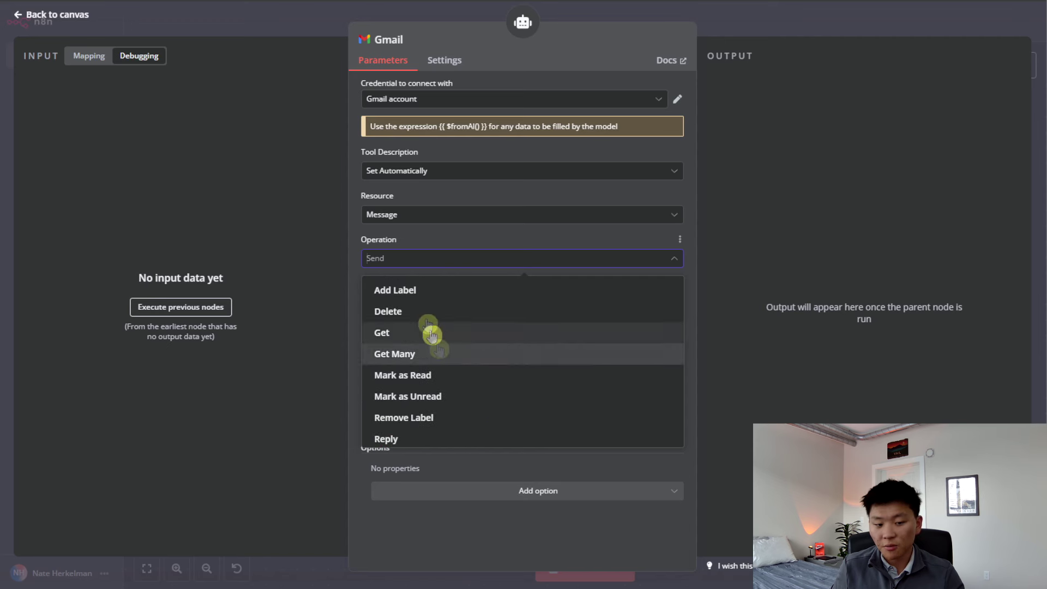
pyautogui.scroll(-1, 513, 388)
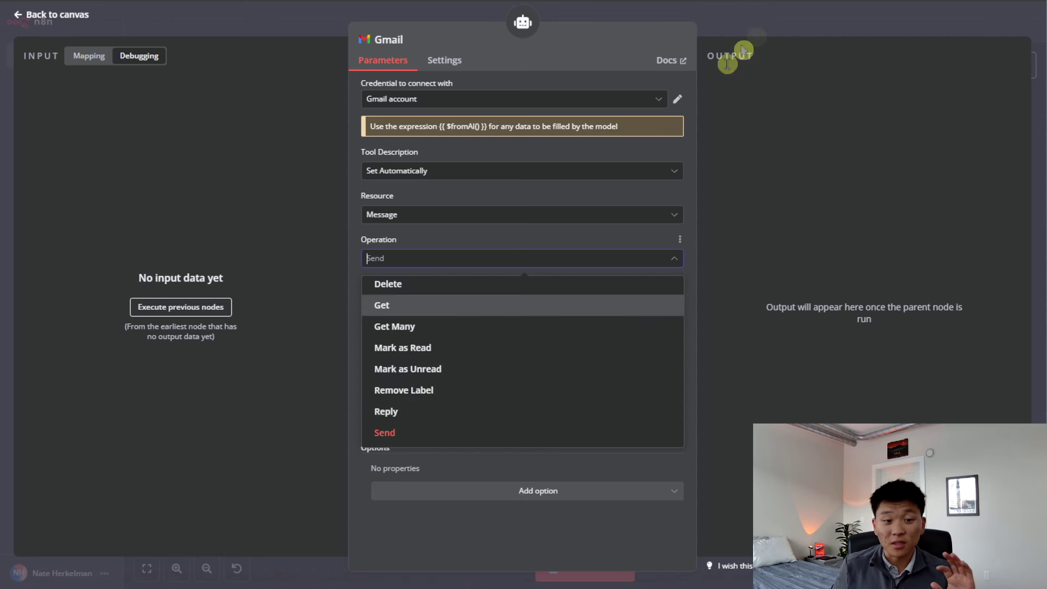
# Delete the extra Gmail tool from the Email Agent workflow.
pyautogui.click(773, 27)
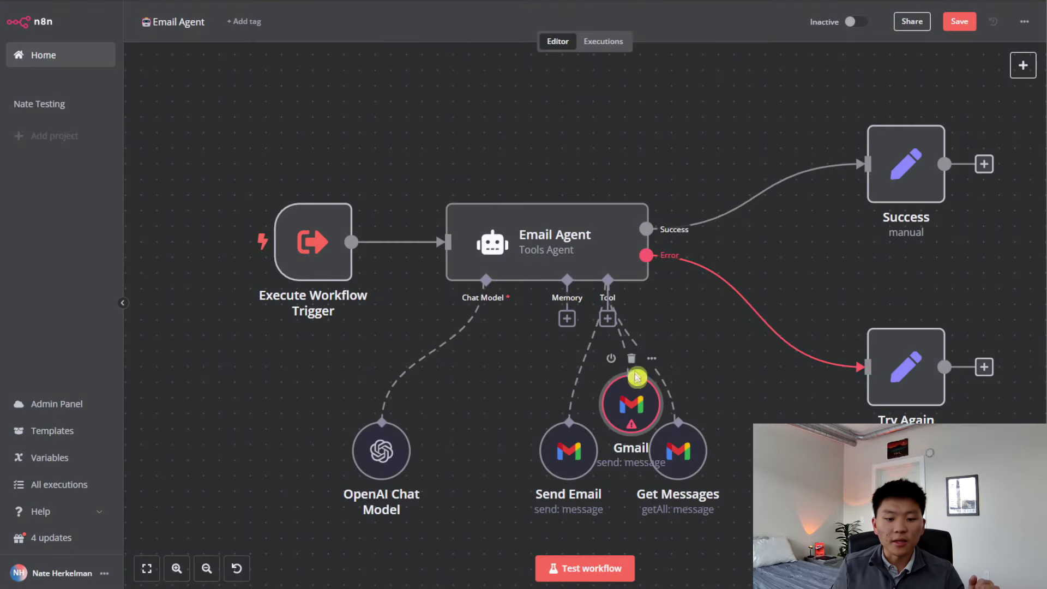
pyautogui.click(638, 365)
pyautogui.moveTo(799, 435); pyautogui.dragTo(772, 415)
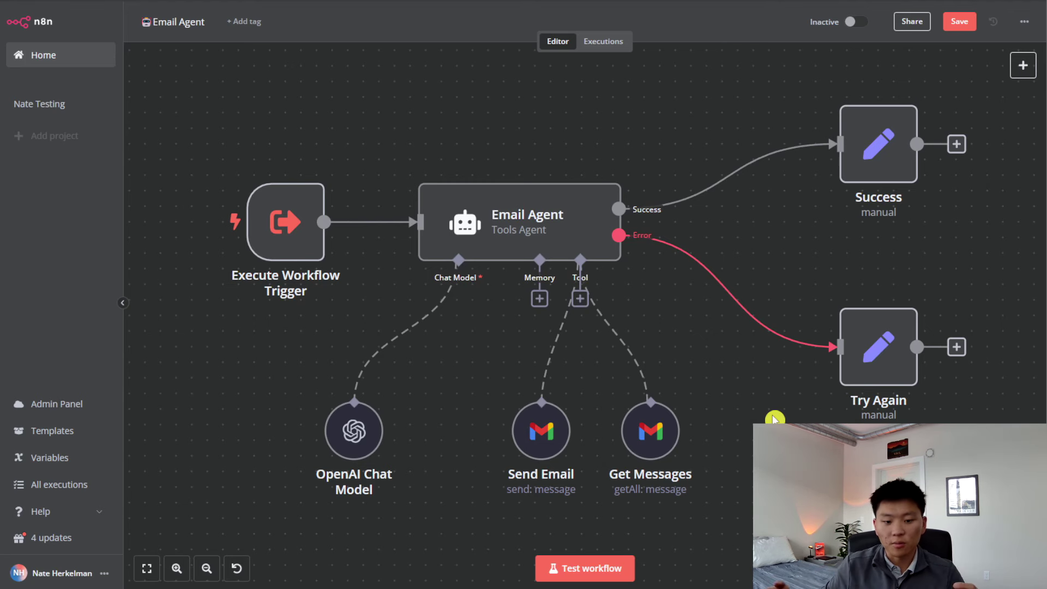
# Review the Send Email tool's $fromAI() expressions for the To, Subject and Message fields.
pyautogui.doubleClick(553, 446)
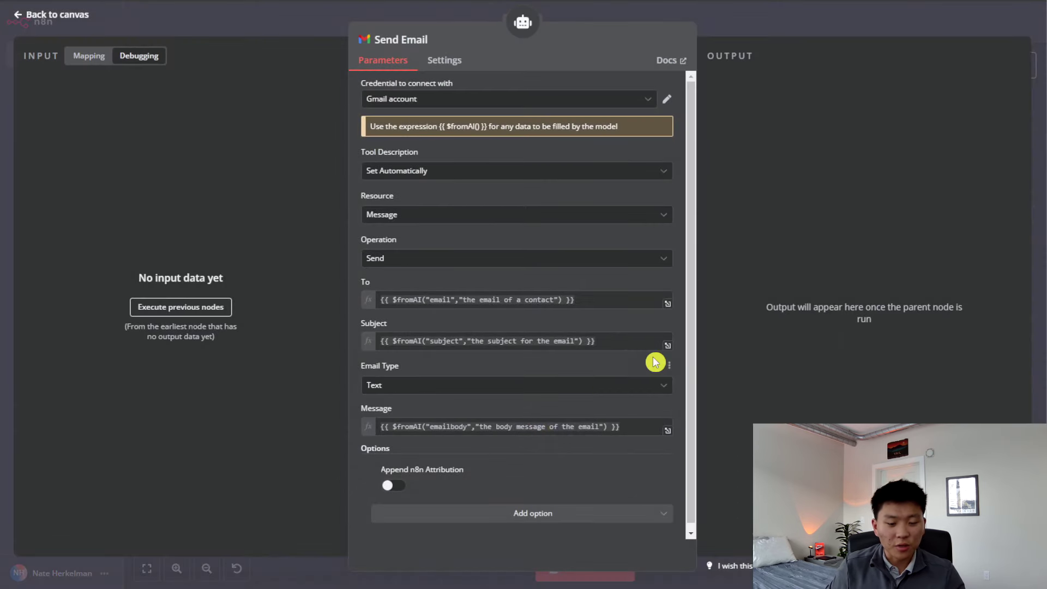
pyautogui.scroll(-1, 586, 394)
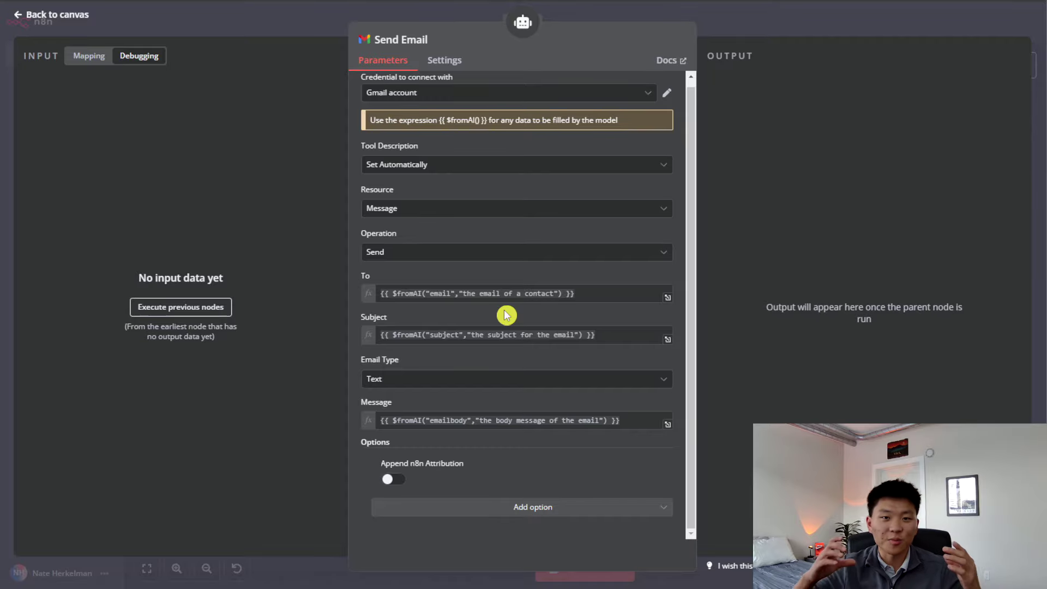
pyautogui.click(748, 30)
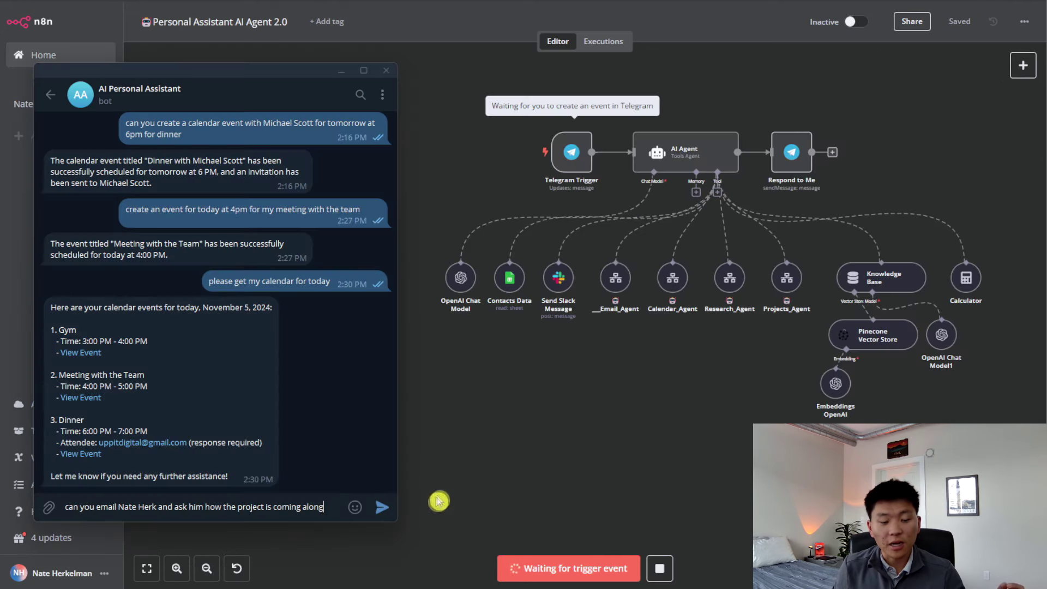
# Send the bot the request to email a contact about how the project is coming along, and open the Project Status Update email in Gmail.
pyautogui.click(381, 507)
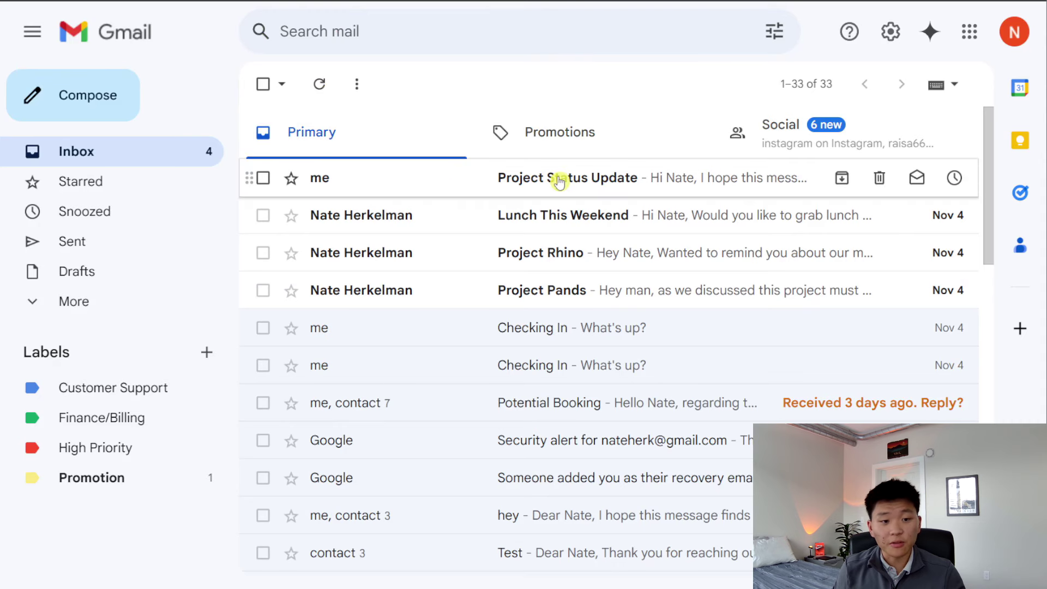
pyautogui.click(539, 192)
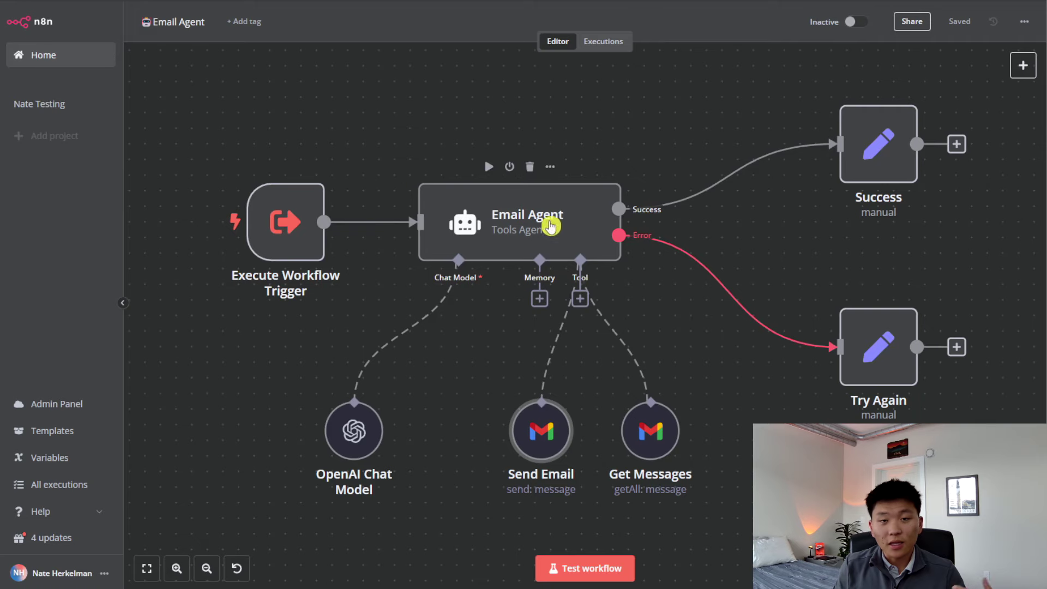
# Review the Email Agent's system message and the Get Messages tool's Limit and Sender expressions in n8n.
pyautogui.doubleClick(566, 225)
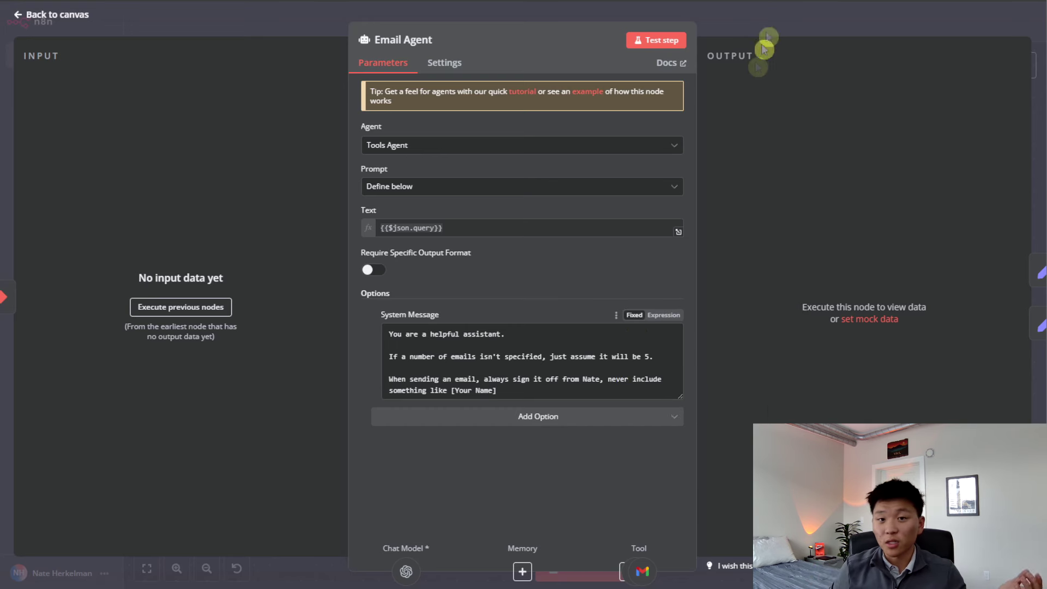
pyautogui.click(778, 19)
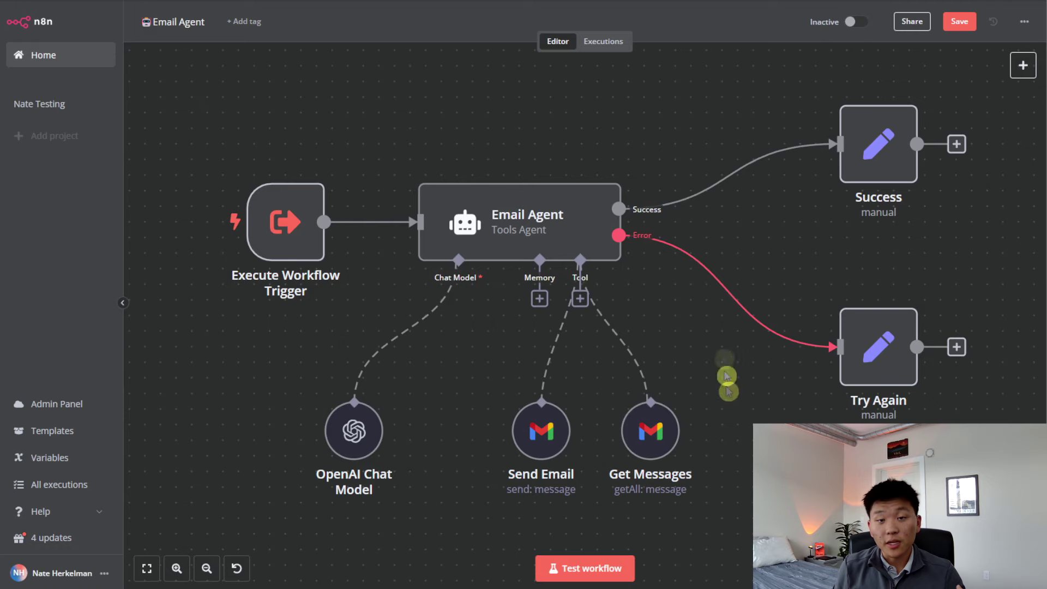
pyautogui.doubleClick(662, 436)
pyautogui.scroll(-1, 507, 401)
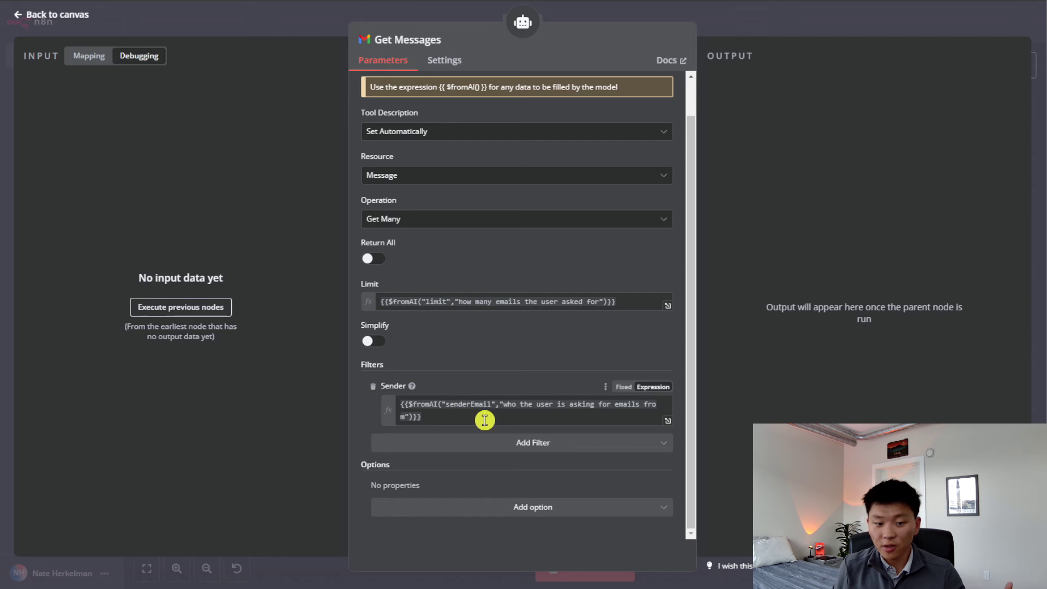
pyautogui.scroll(1, 485, 417)
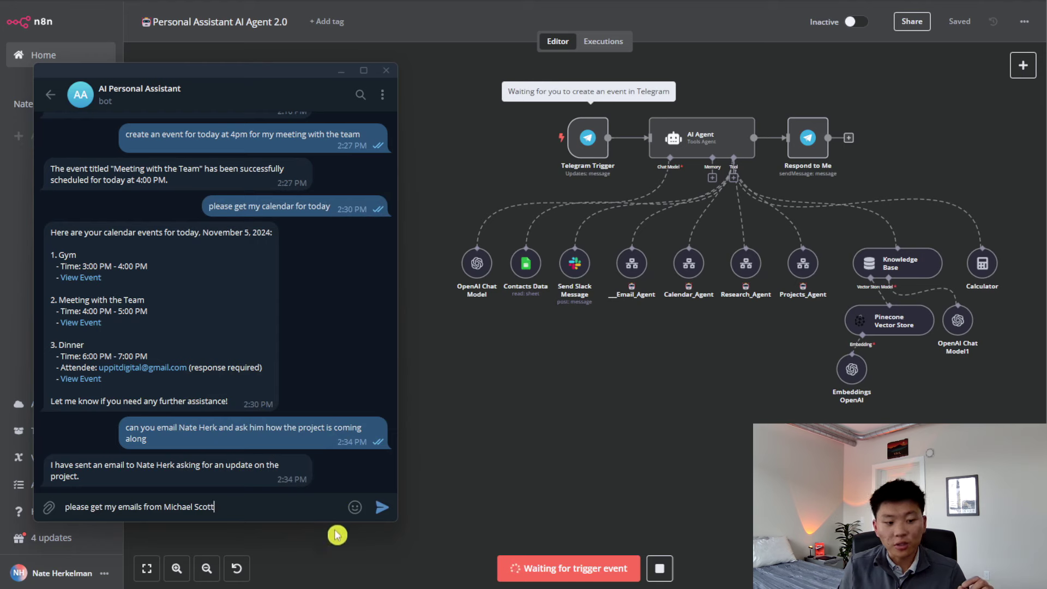
# Send the Telegram bot the request for emails from a named contact and react to its reply with a heart.
pyautogui.click(382, 508)
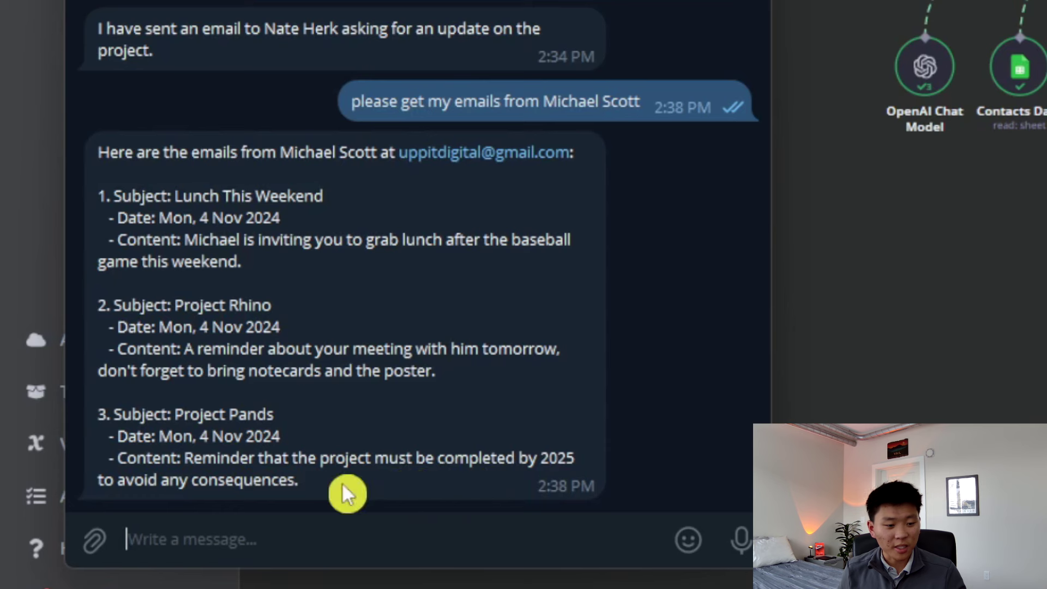
pyautogui.doubleClick(413, 463)
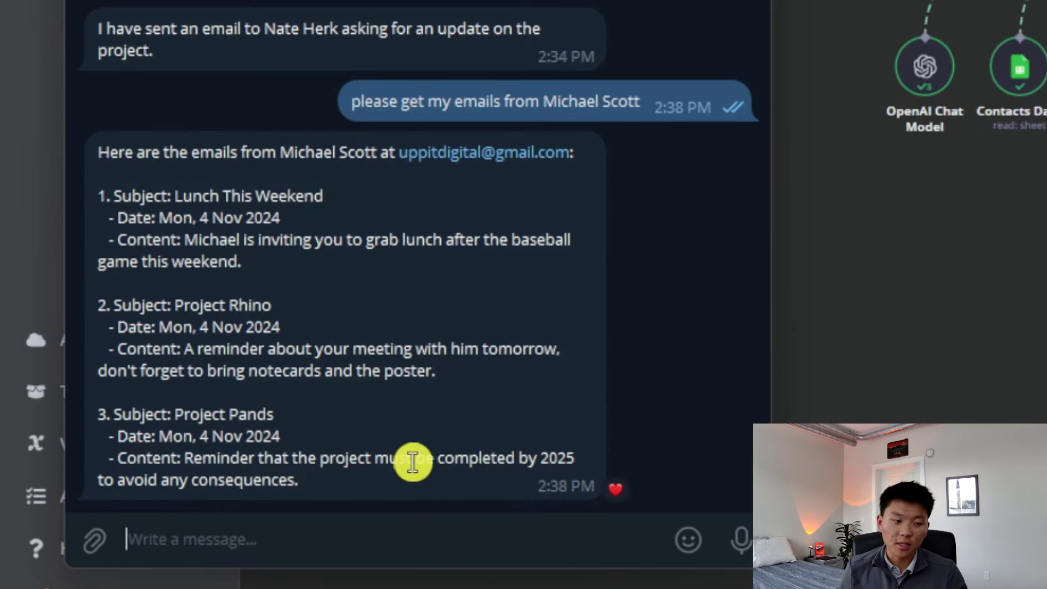
pyautogui.click(487, 415)
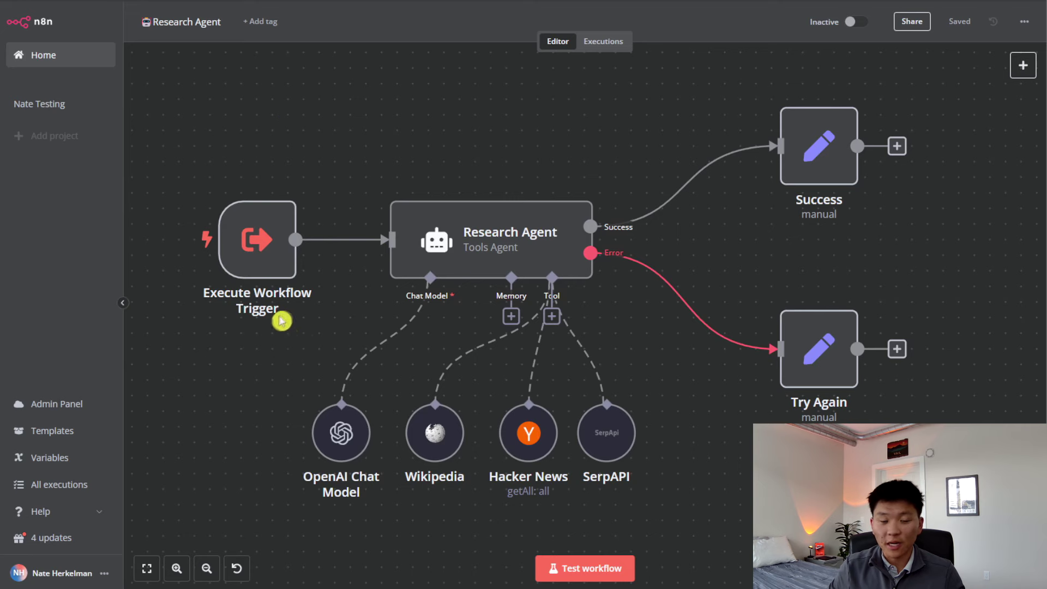
# Open the Research Agent's settings and enlarge the System Message box to read the full prompt.
pyautogui.doubleClick(515, 250)
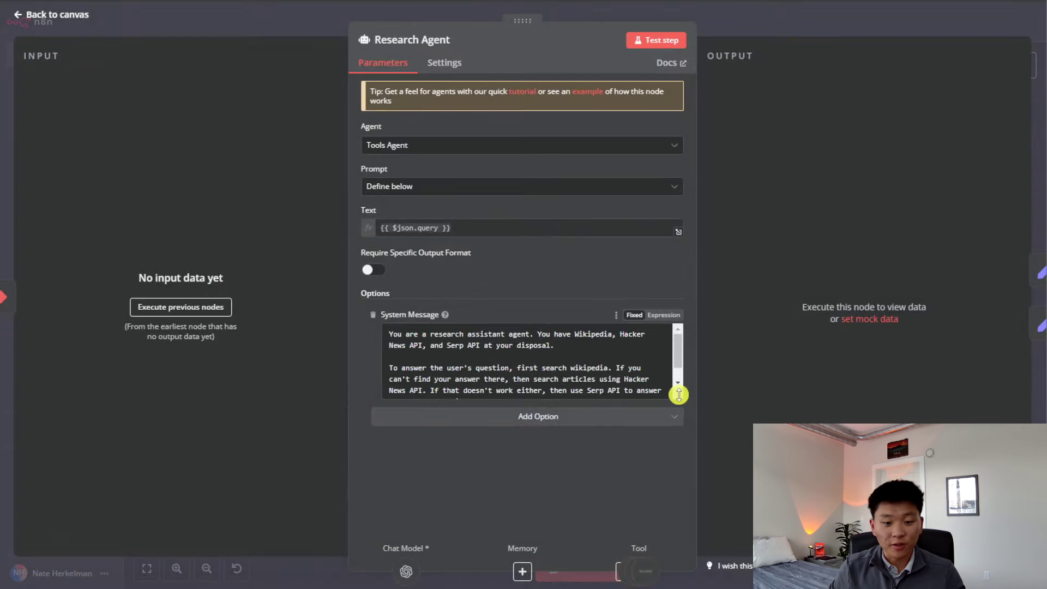
pyautogui.moveTo(679, 395); pyautogui.dragTo(685, 451)
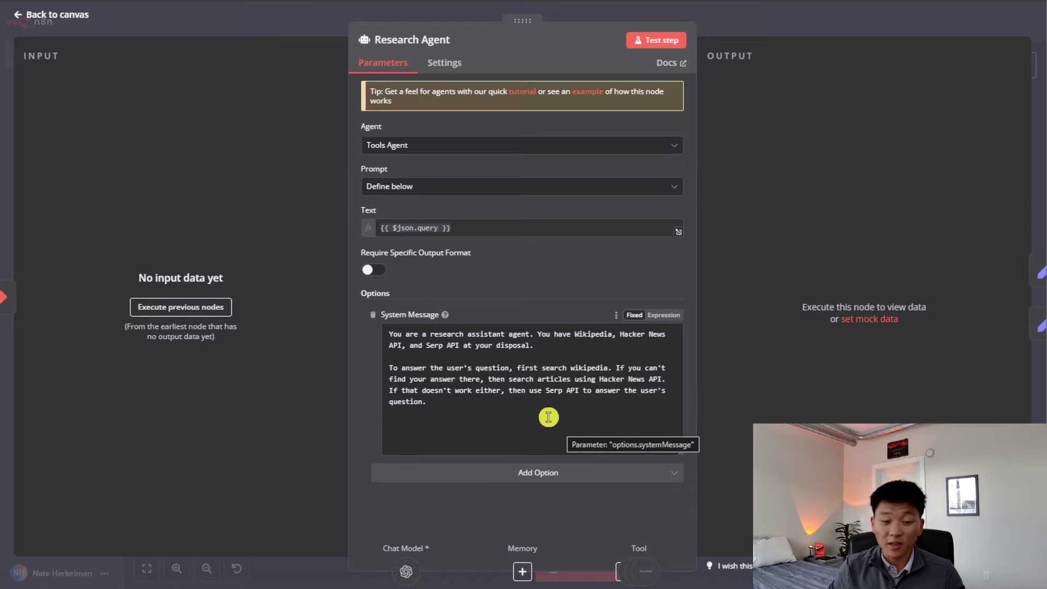
pyautogui.click(731, 26)
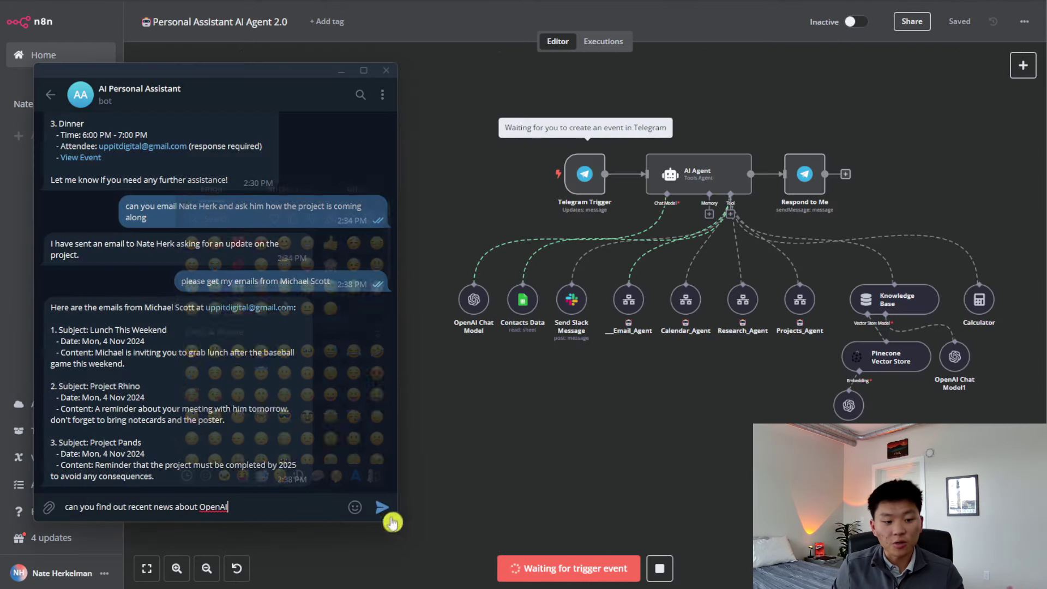
# Send the Telegram bot the message "can you find out recent news about OpenAI".
pyautogui.click(382, 508)
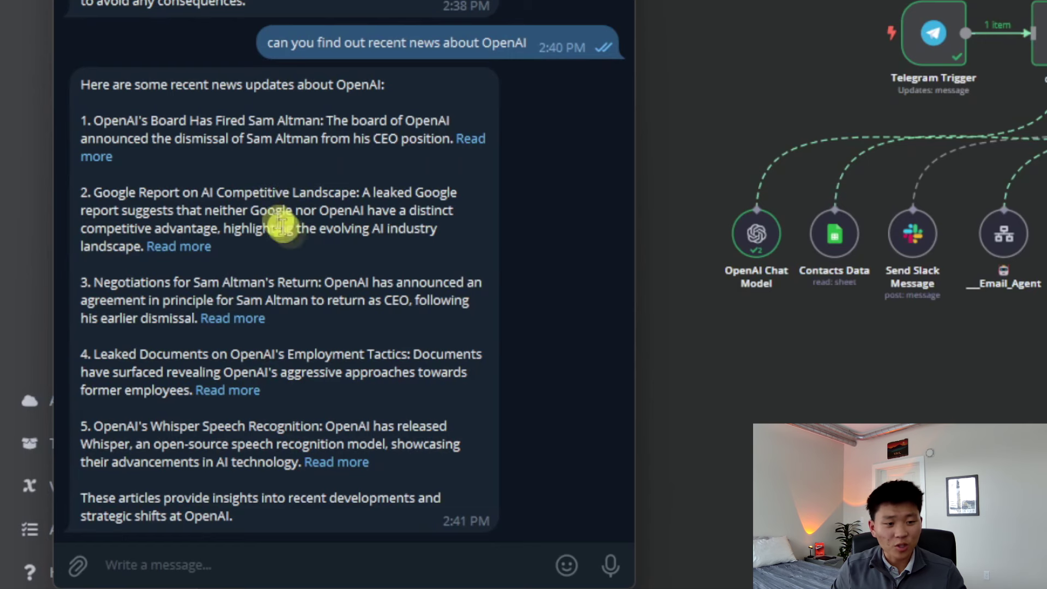
# React to the bot's OpenAI news reply with a heart.
pyautogui.doubleClick(350, 273)
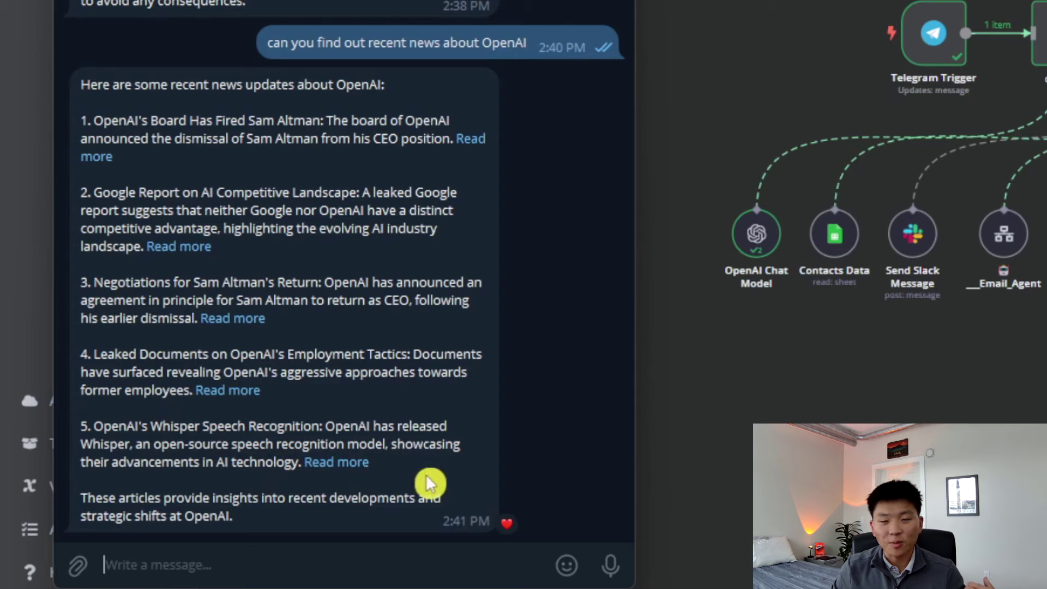
pyautogui.click(356, 467)
pyautogui.click(460, 277)
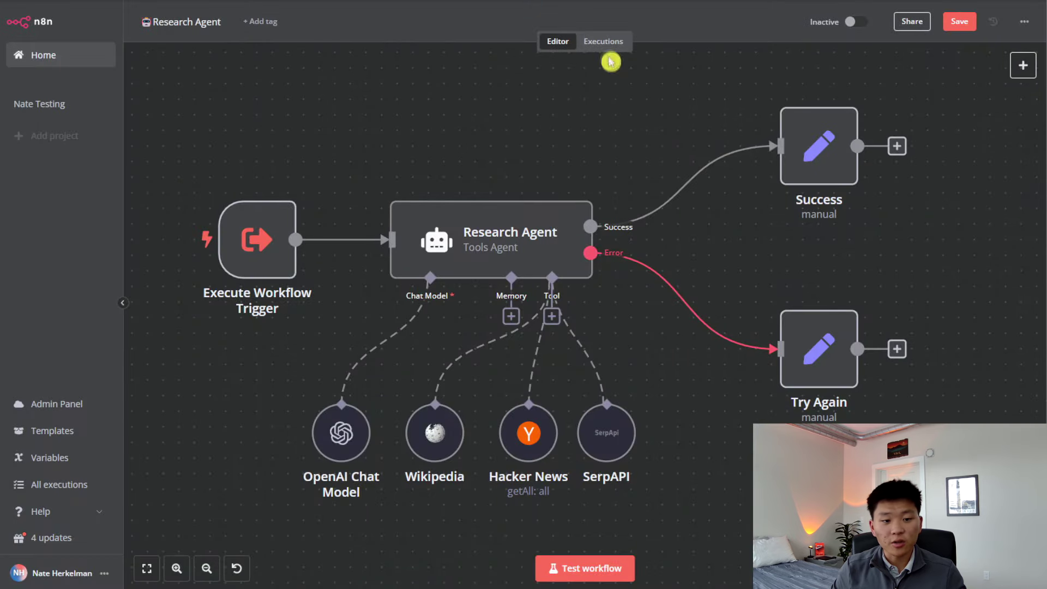
# Review the Research Agent's latest execution in n8n, checking the Execute Workflow Trigger's query and the Success node's response.
pyautogui.click(606, 43)
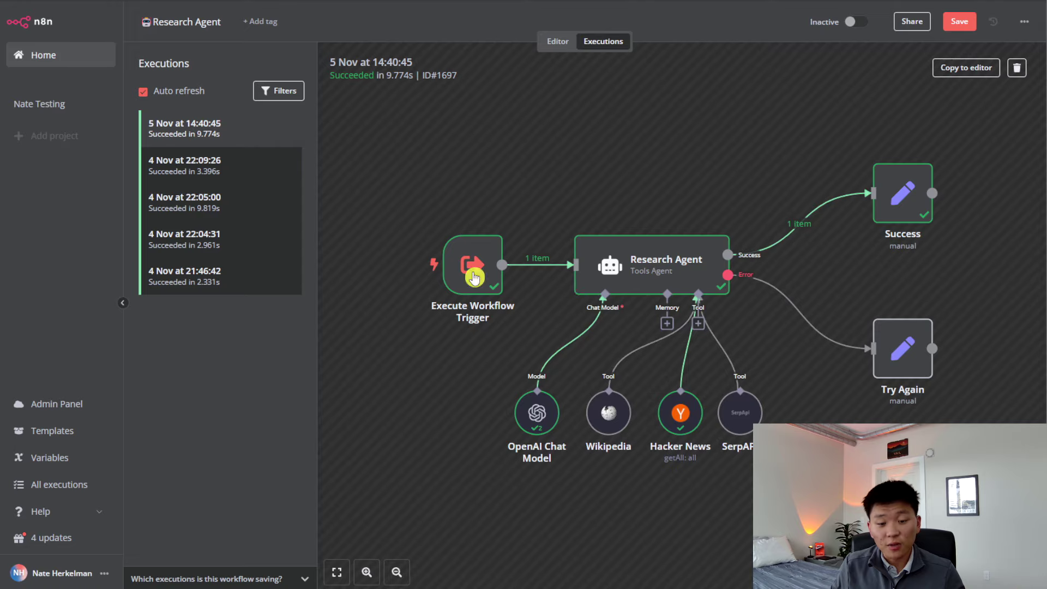
pyautogui.doubleClick(480, 272)
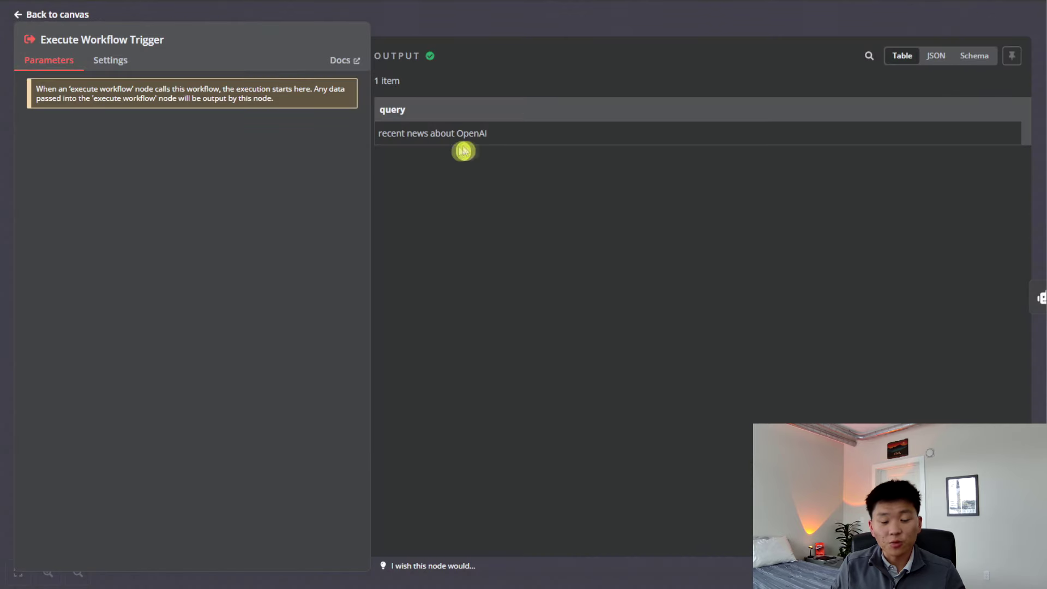
pyautogui.click(584, 34)
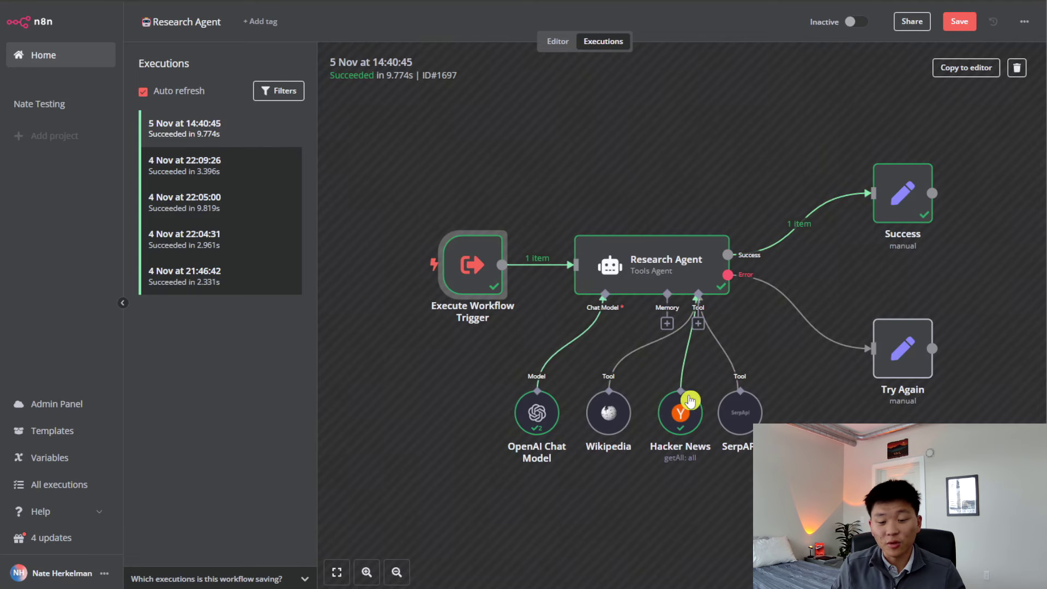
pyautogui.doubleClick(893, 198)
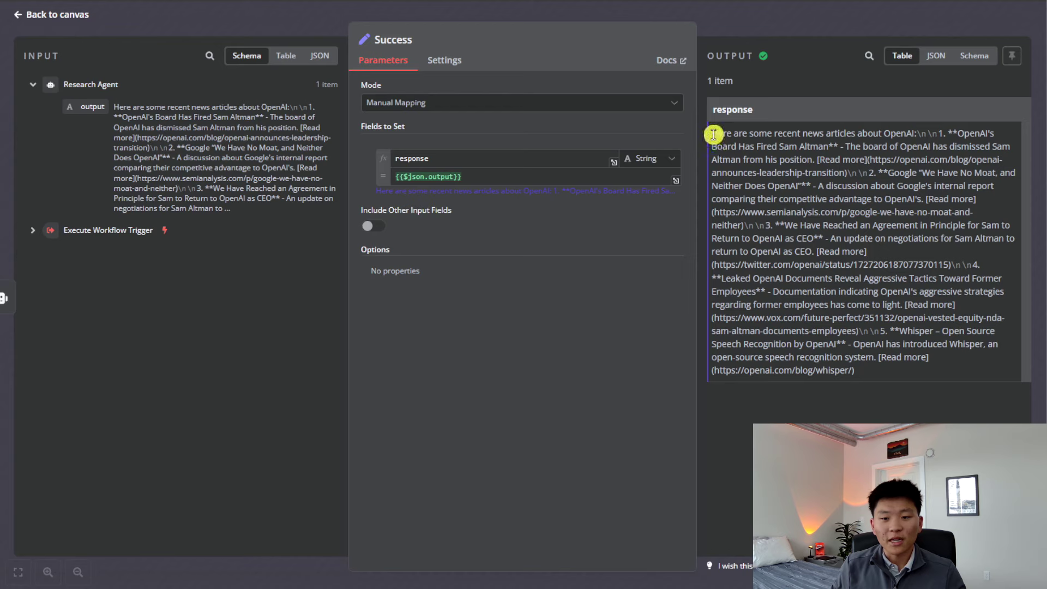
pyautogui.moveTo(712, 133); pyautogui.dragTo(879, 354)
pyautogui.click(888, 403)
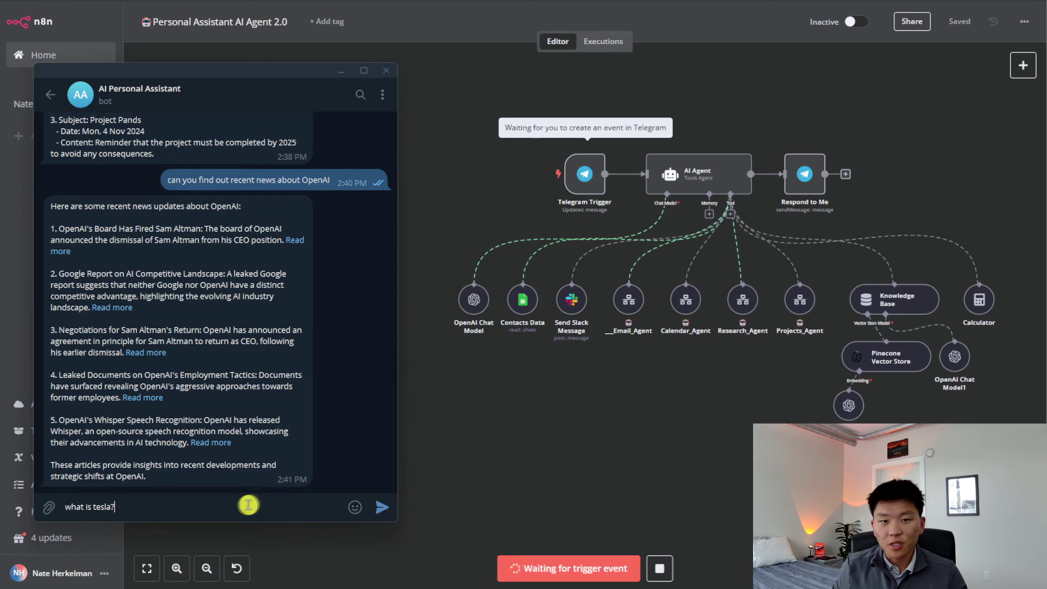
# Send the Telegram bot the message "what is tesla?".
pyautogui.click(382, 507)
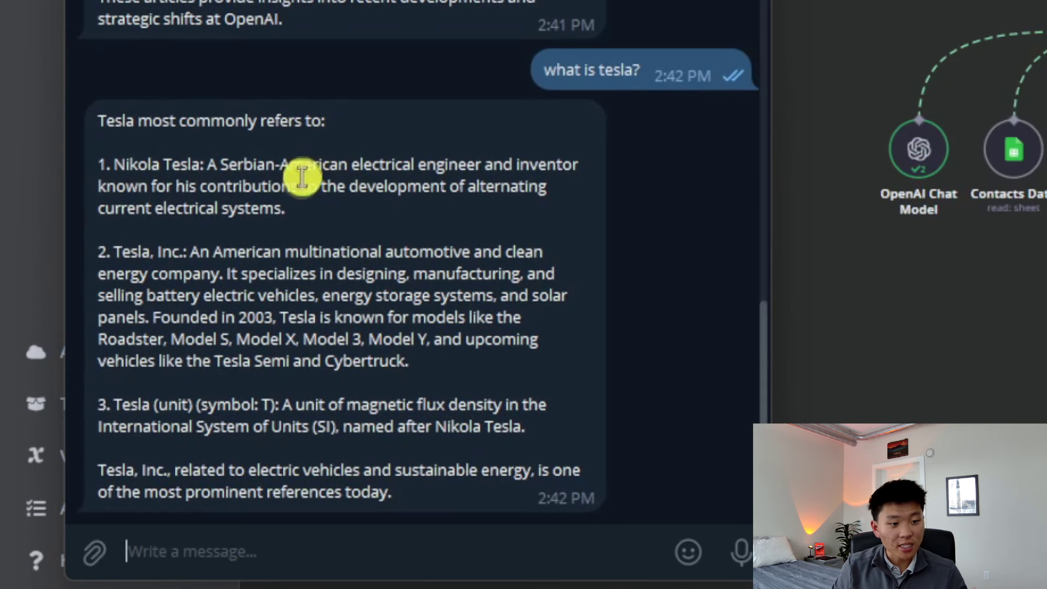
pyautogui.doubleClick(357, 232)
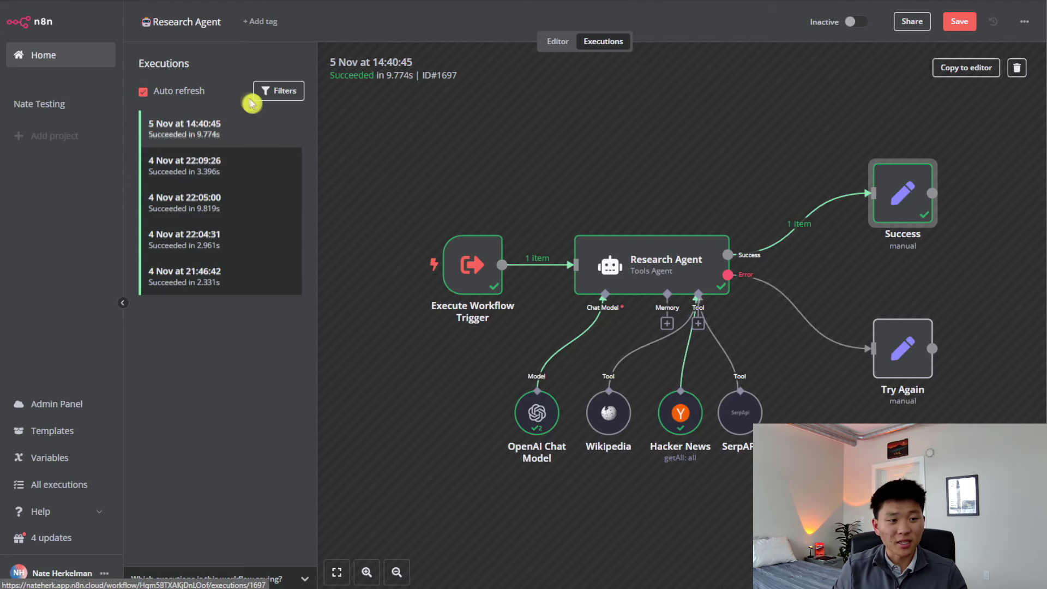
# Open the Research Agent execution of 5 Nov at 14:42:16 and check the query its trigger received.
pyautogui.click(291, 124)
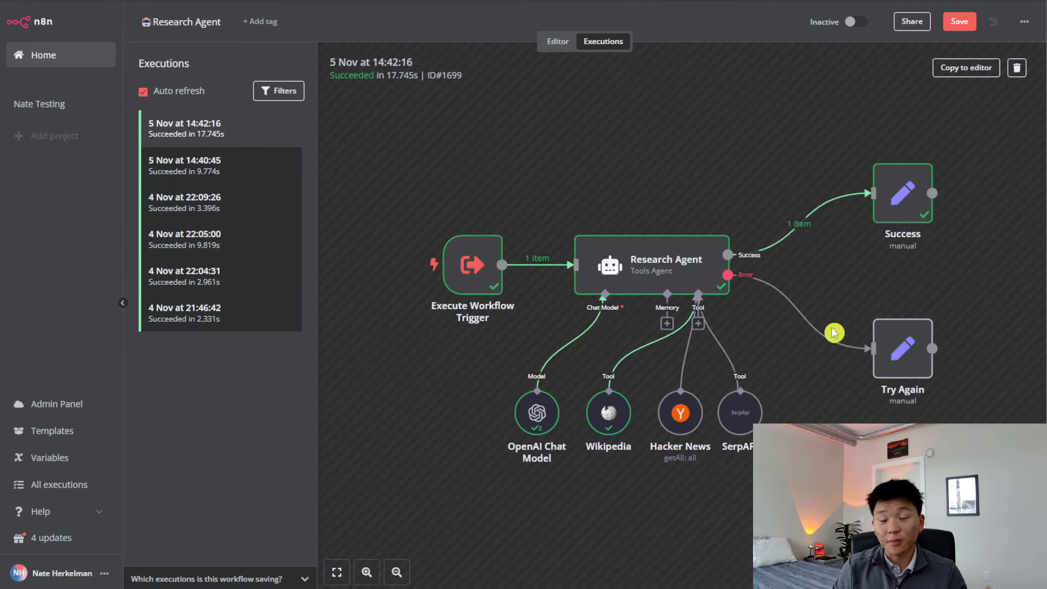
pyautogui.doubleClick(488, 272)
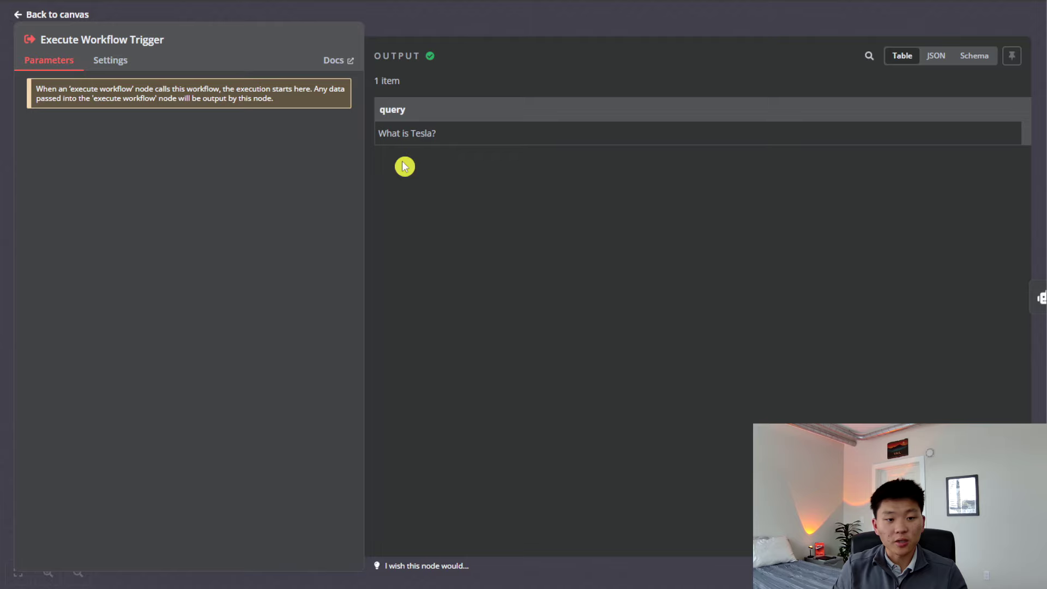
pyautogui.click(569, 23)
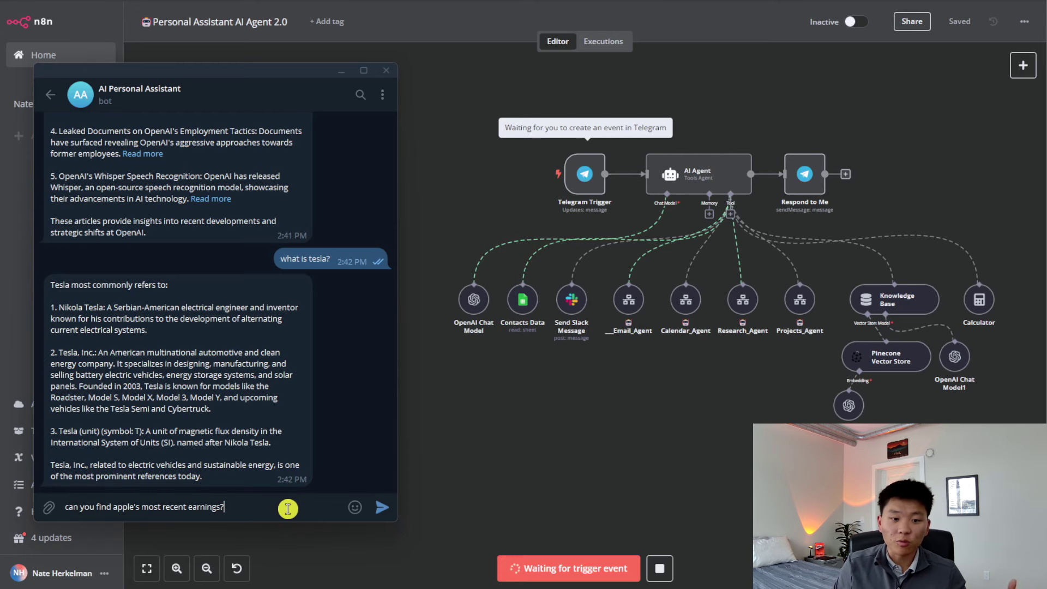
# Send the Telegram bot "can you find apple's most recent earnings?" and open the newest Research Agent execution.
pyautogui.click(382, 507)
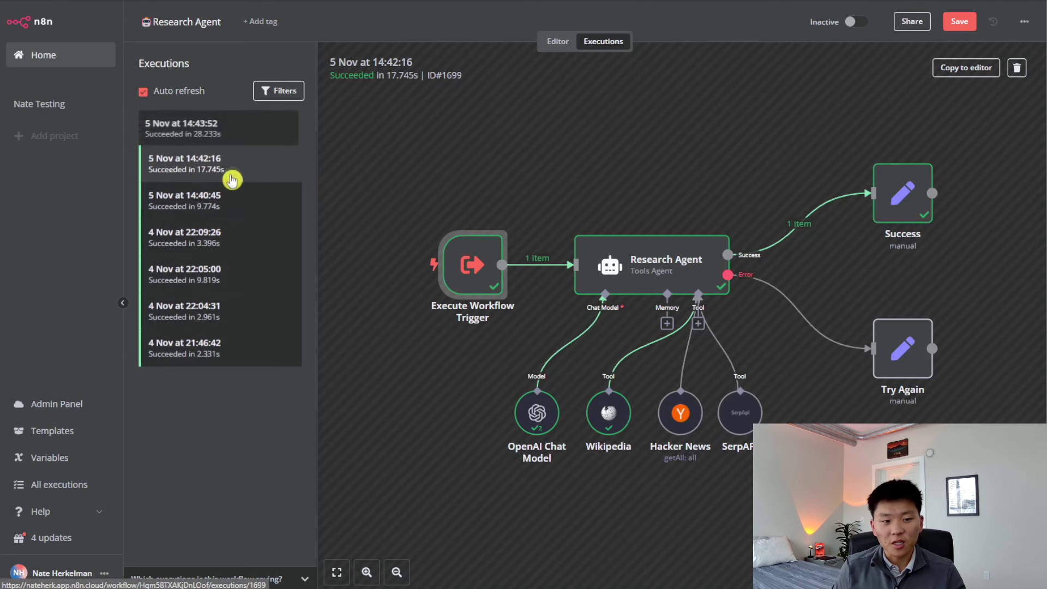
pyautogui.click(222, 129)
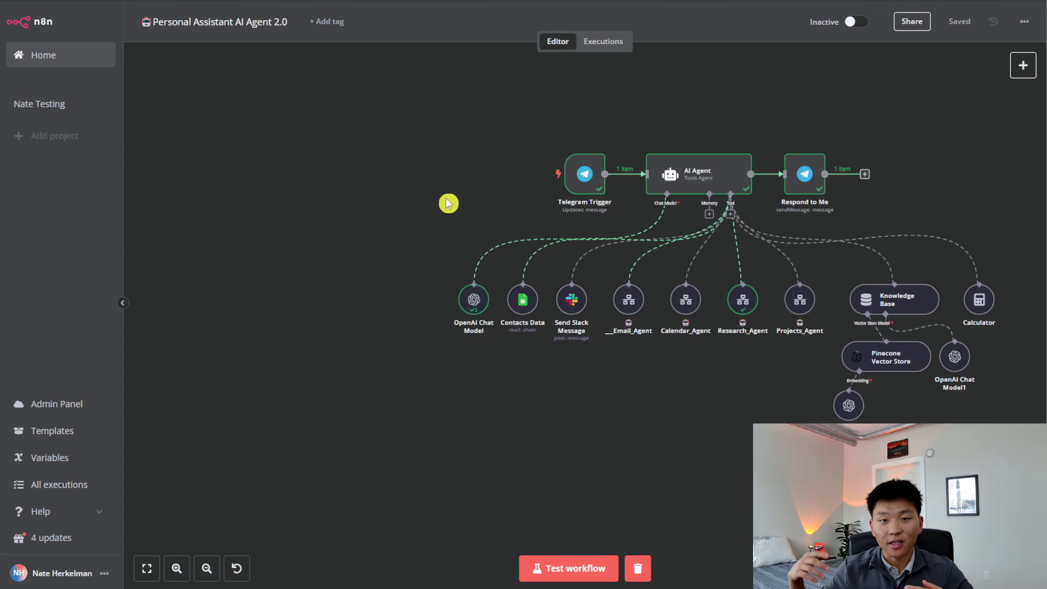
# Start a test run of Personal Assistant AI Agent 2.0 and send the Telegram bot "can you summarize the project database".
pyautogui.scroll(1, 676, 426)
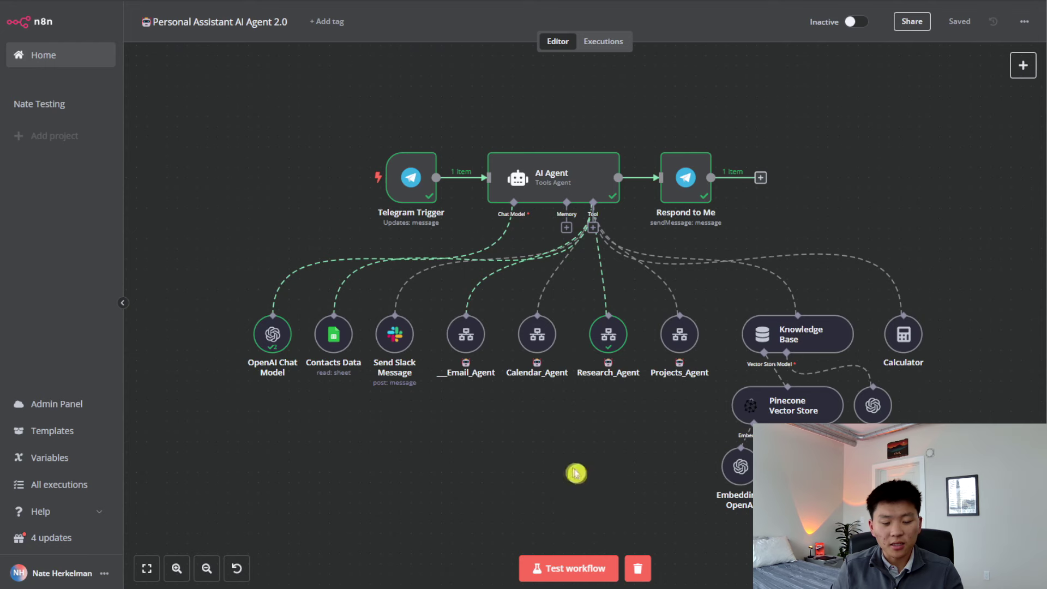
pyautogui.scroll(-5, 573, 472)
pyautogui.scroll(3, 662, 409)
pyautogui.moveTo(687, 416); pyautogui.dragTo(682, 436)
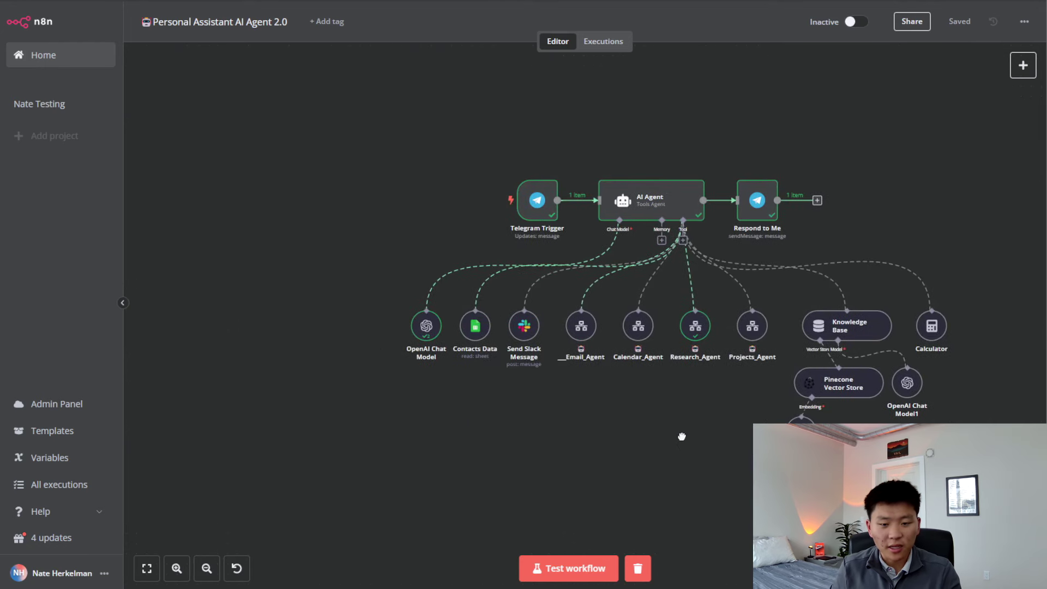
pyautogui.click(596, 568)
pyautogui.hotkey('alt', 'Tab')
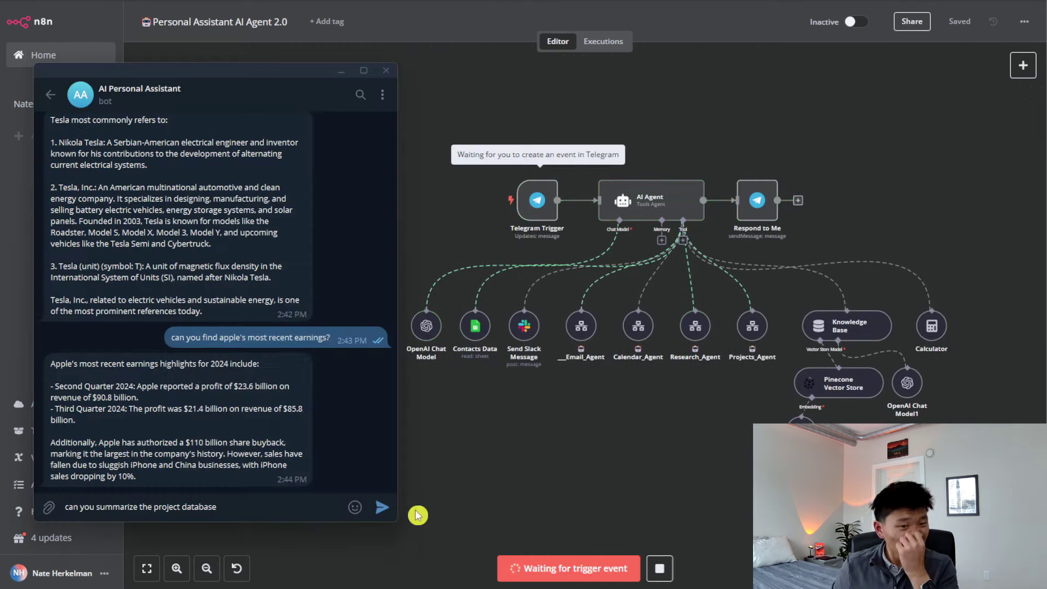
pyautogui.click(382, 508)
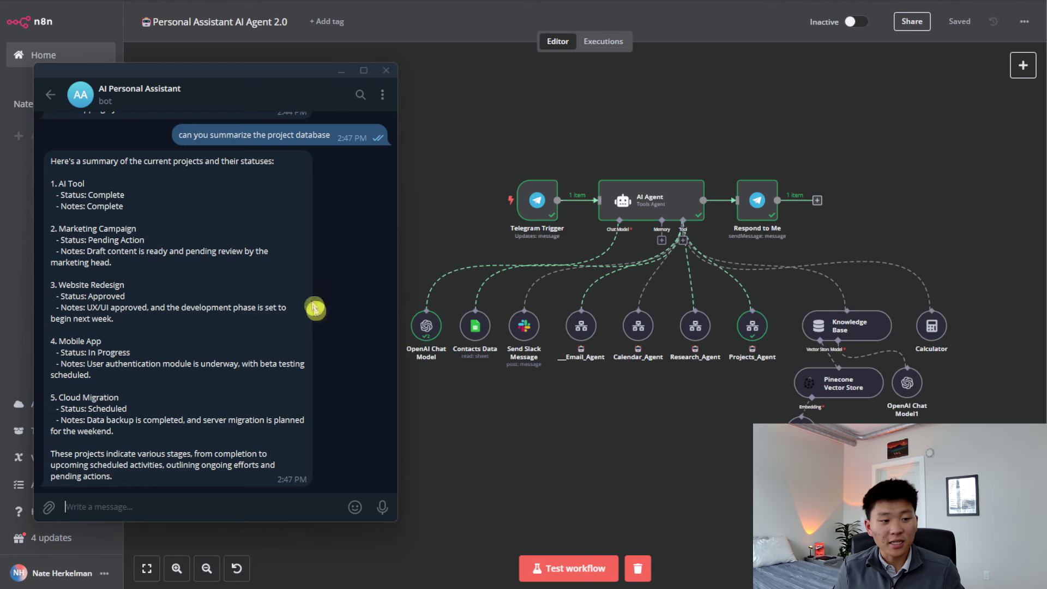
# Send the Telegram bot "Can you update the notes and status of the marketing campaign project to complete".
pyautogui.doubleClick(148, 202)
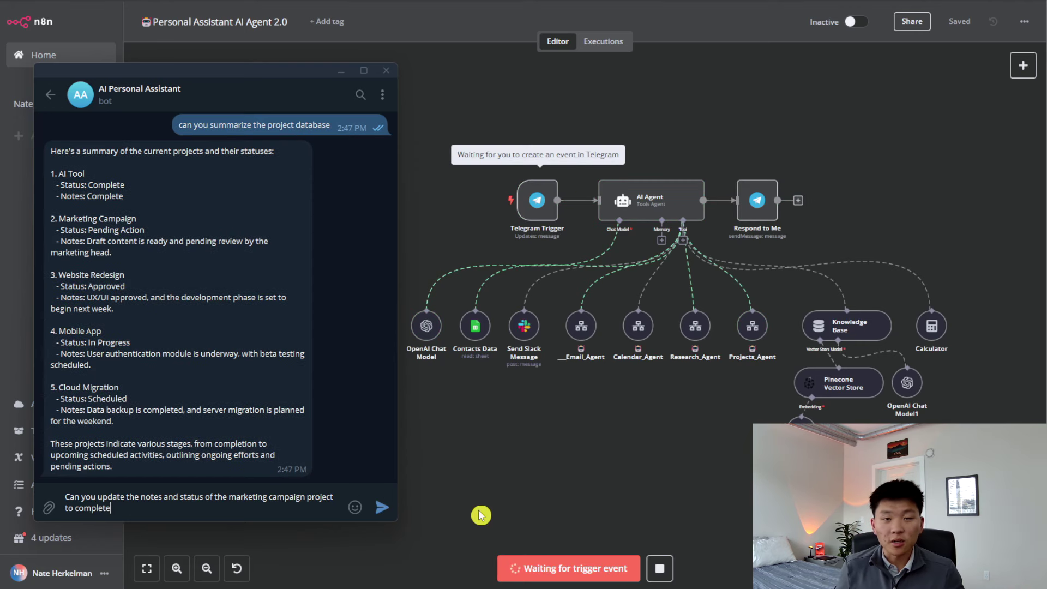
pyautogui.doubleClick(137, 255)
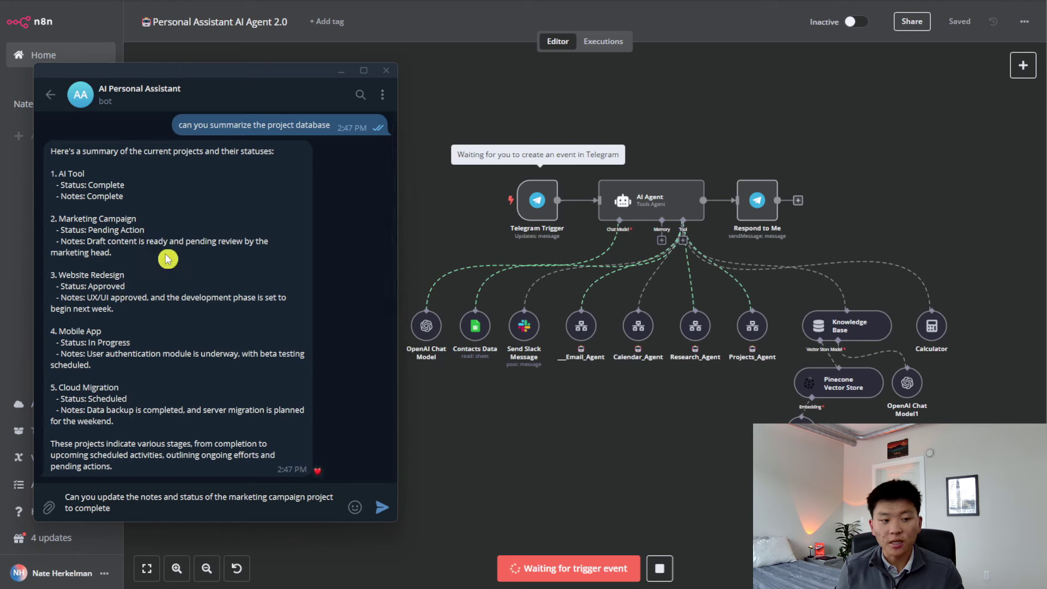
pyautogui.click(382, 508)
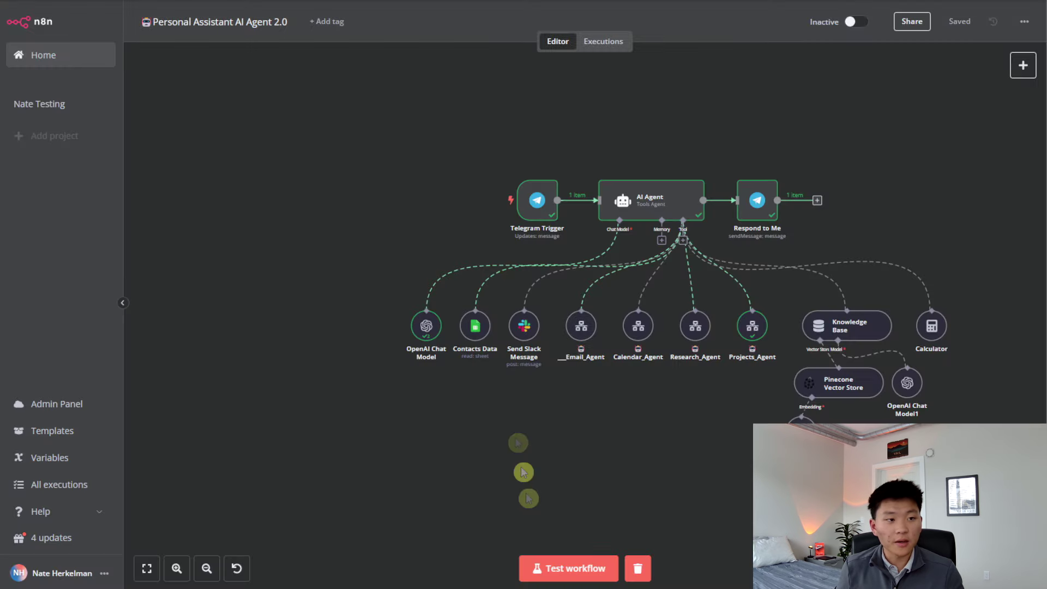
pyautogui.click(586, 495)
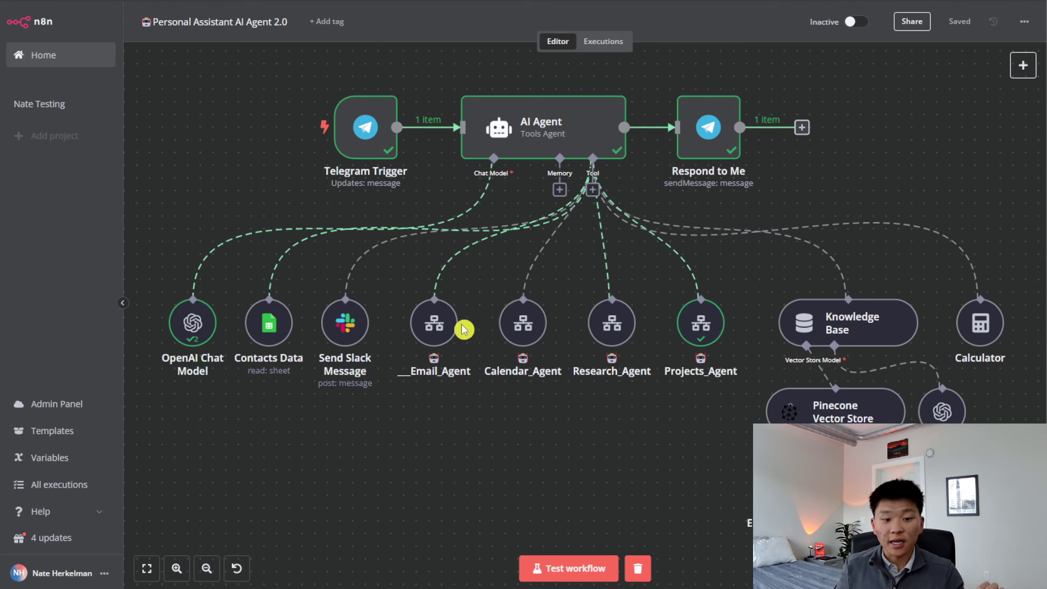
pyautogui.moveTo(567, 117)
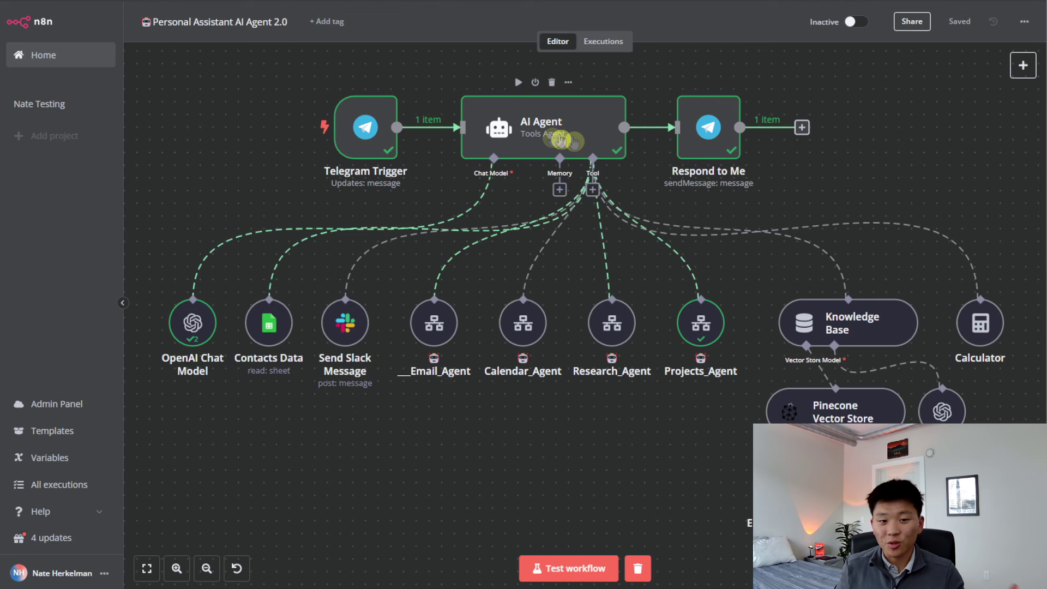
pyautogui.moveTo(428, 332)
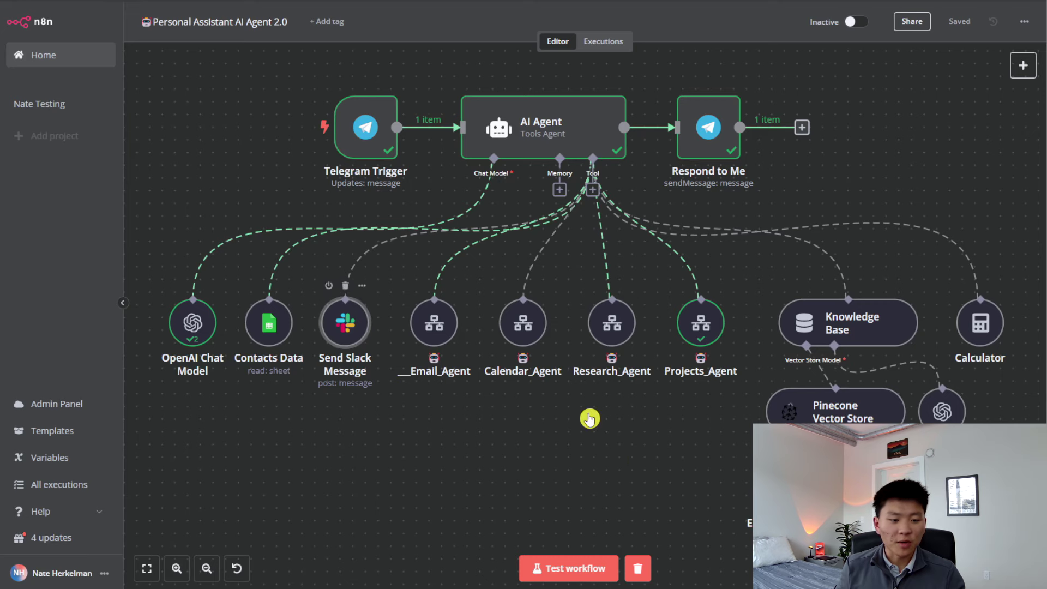
# Send the Telegram bot "send my team a slack message letting them know I'm going to be late to the meeting".
pyautogui.press('Return')
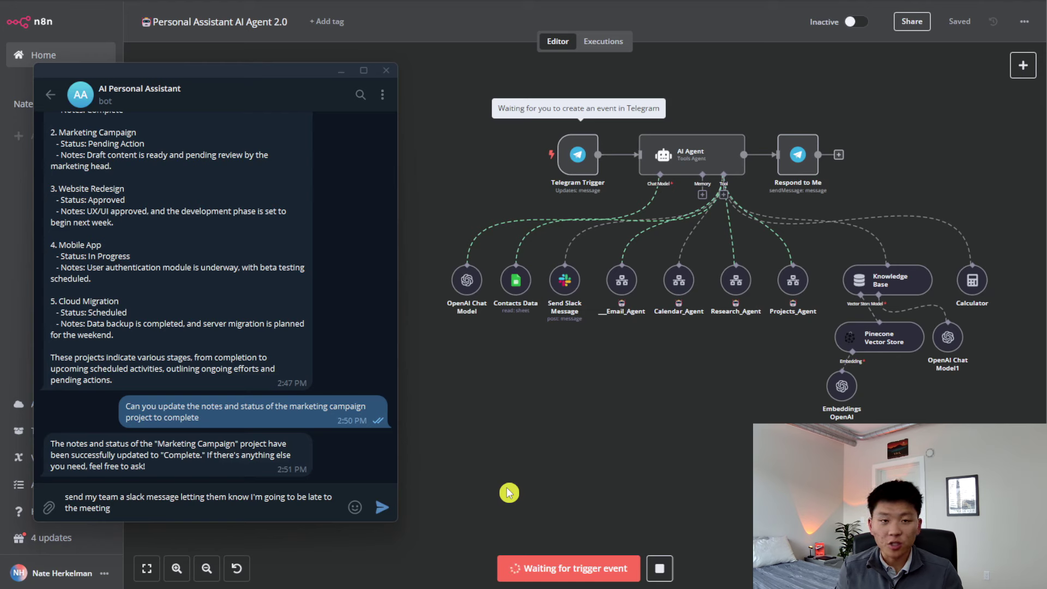
pyautogui.click(382, 508)
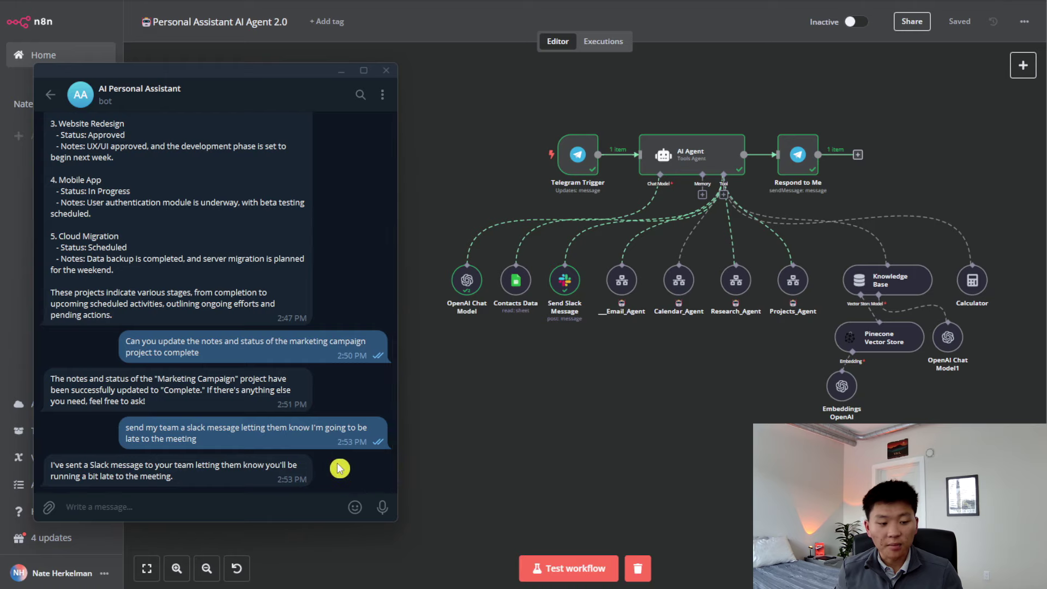
# Switch to the Google Docs document "Body Shop: Services, Terms, Conditions" and read through its services, terms and internal policies.
pyautogui.hotkey('alt', 'Tab')
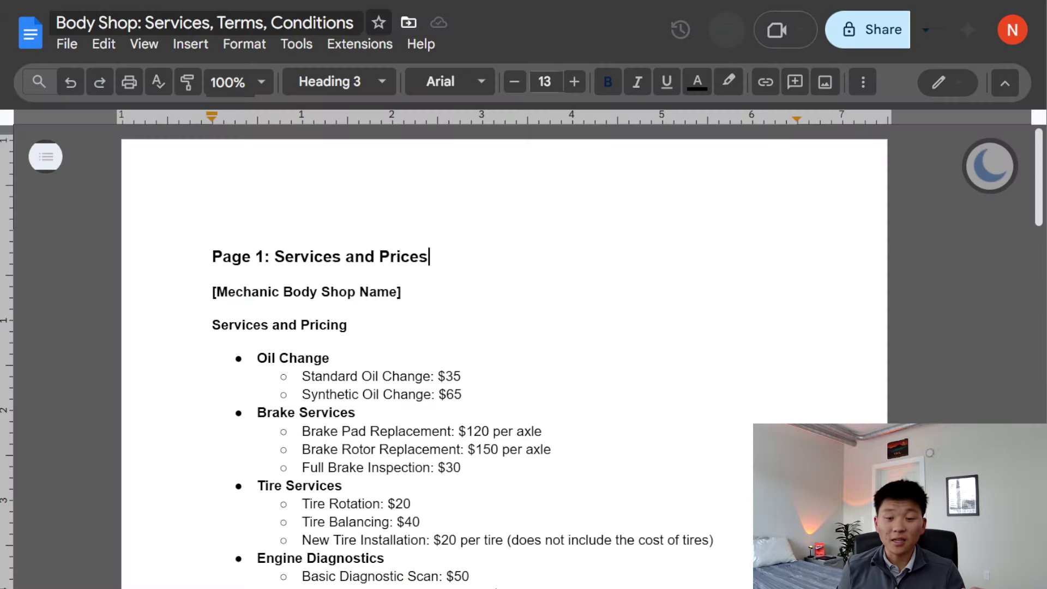
pyautogui.hotkey('ctrl', '-')
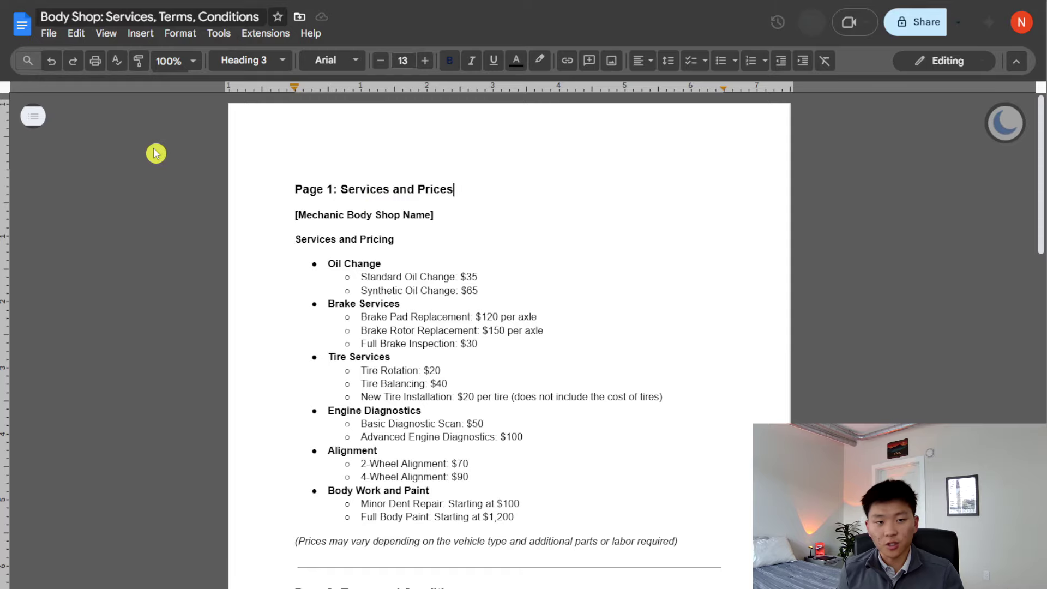
pyautogui.scroll(-6, 635, 317)
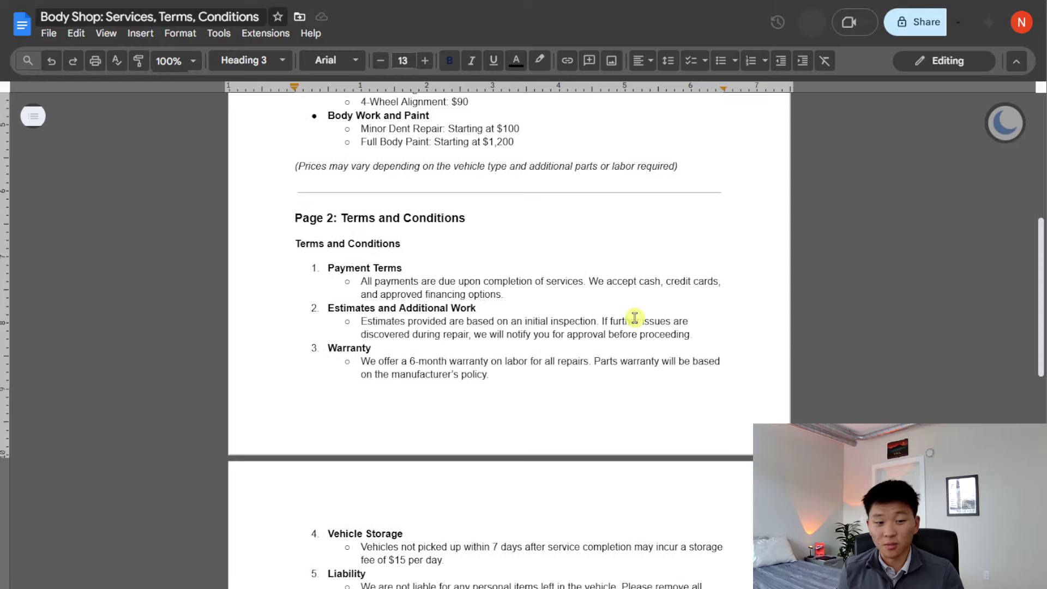
pyautogui.scroll(-4, 627, 318)
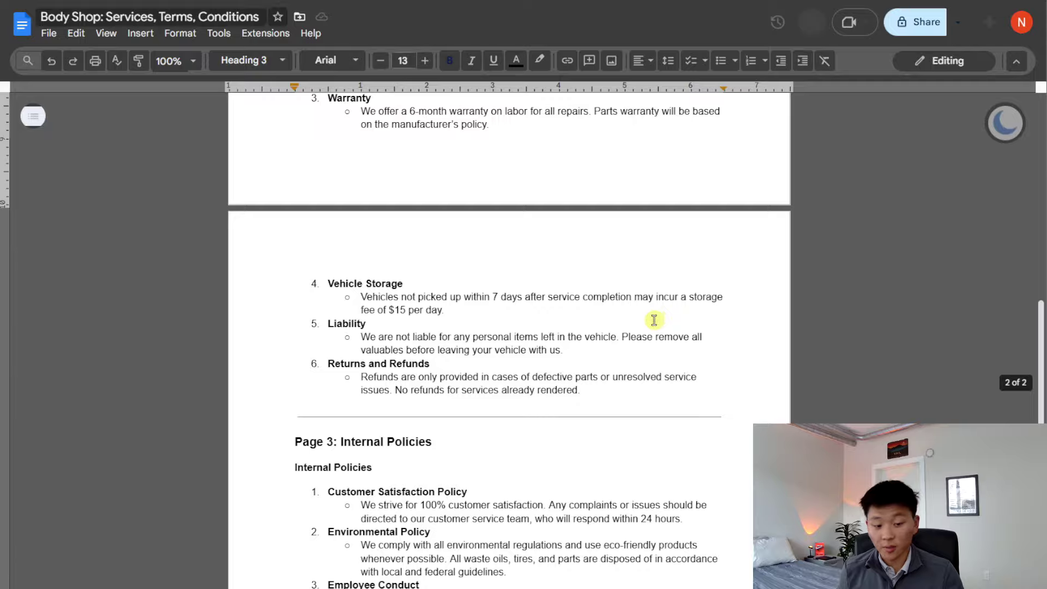
pyautogui.scroll(-3, 654, 318)
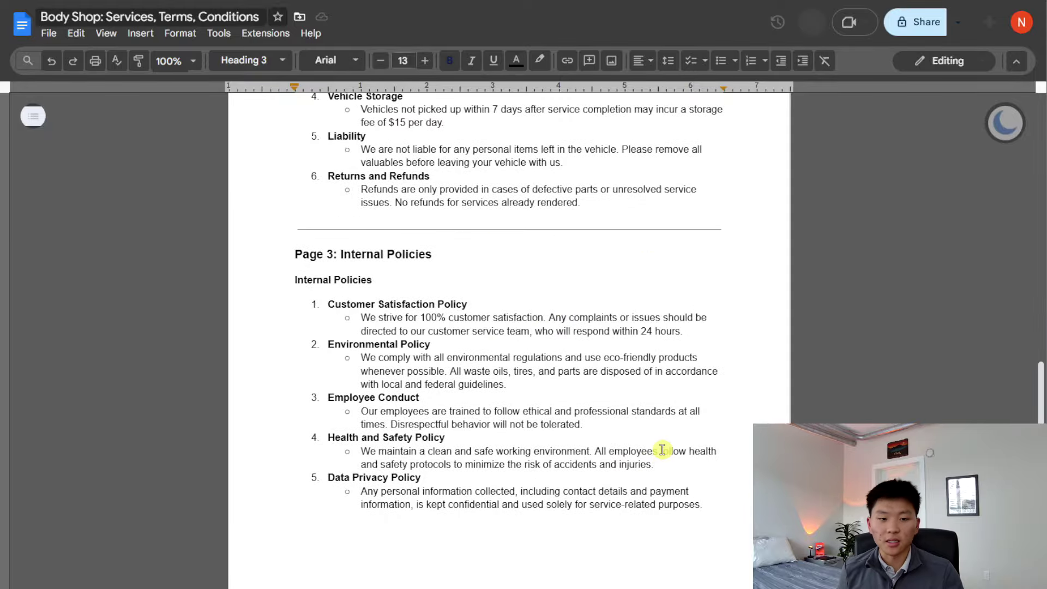
pyautogui.scroll(15, 665, 450)
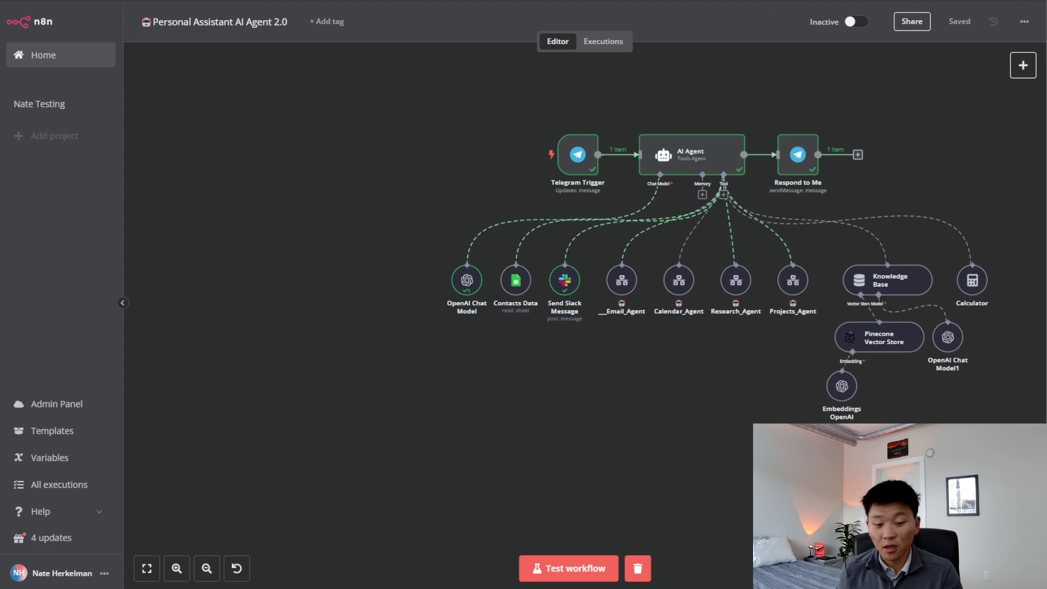
# Send the Telegram bot "what is our policy on health and safety and data privacy" and return to the Google Docs document's Internal Policies.
pyautogui.hotkey('alt', 'Tab')
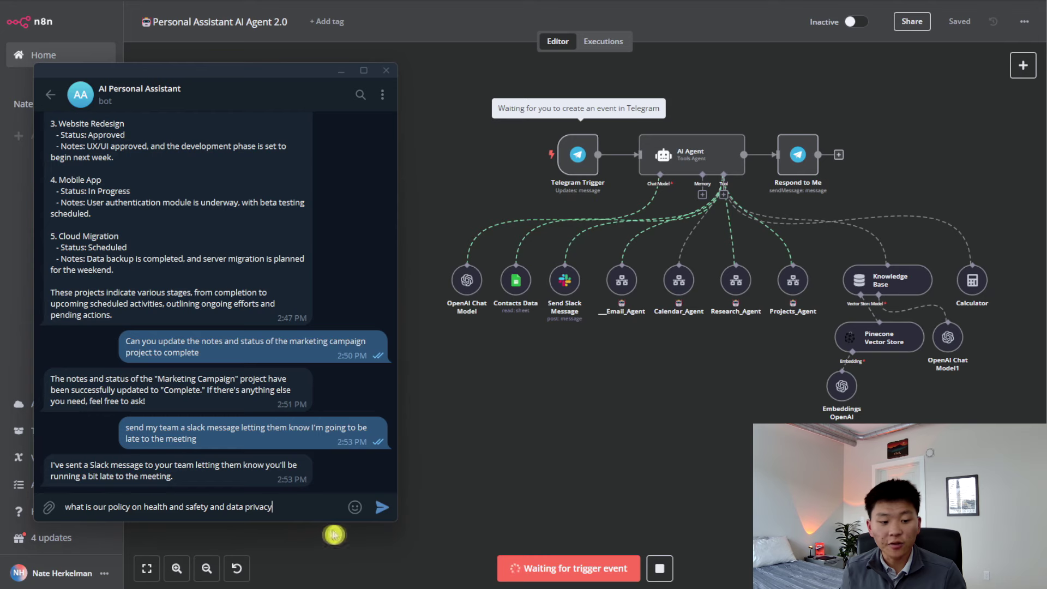
pyautogui.click(382, 508)
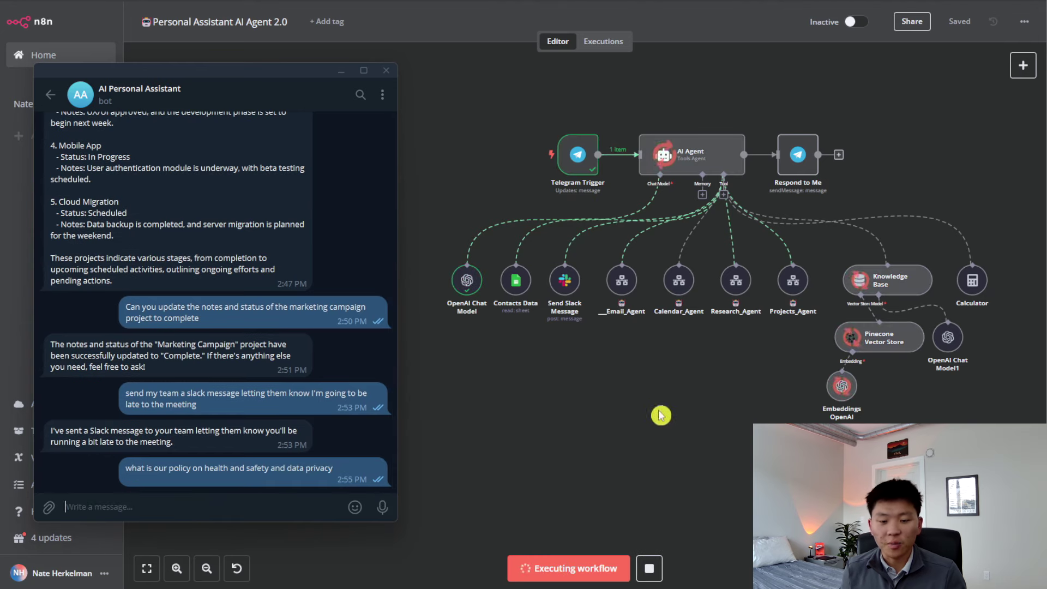
pyautogui.click(616, 372)
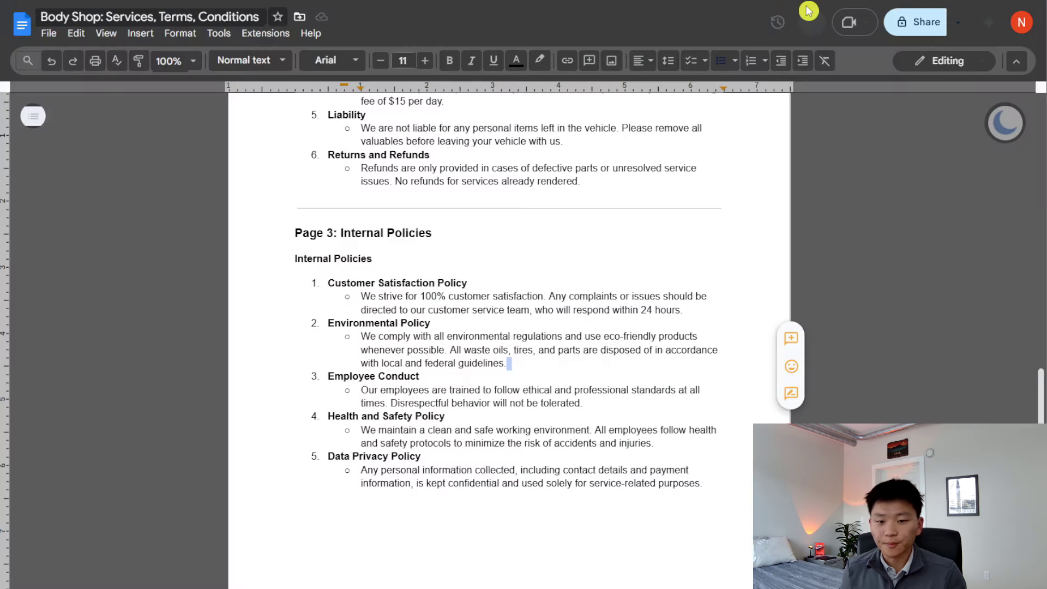
# Compare the Telegram bot's policy answer with the Health and Safety and Data Privacy policies in the Google Docs document.
pyautogui.click(601, 587)
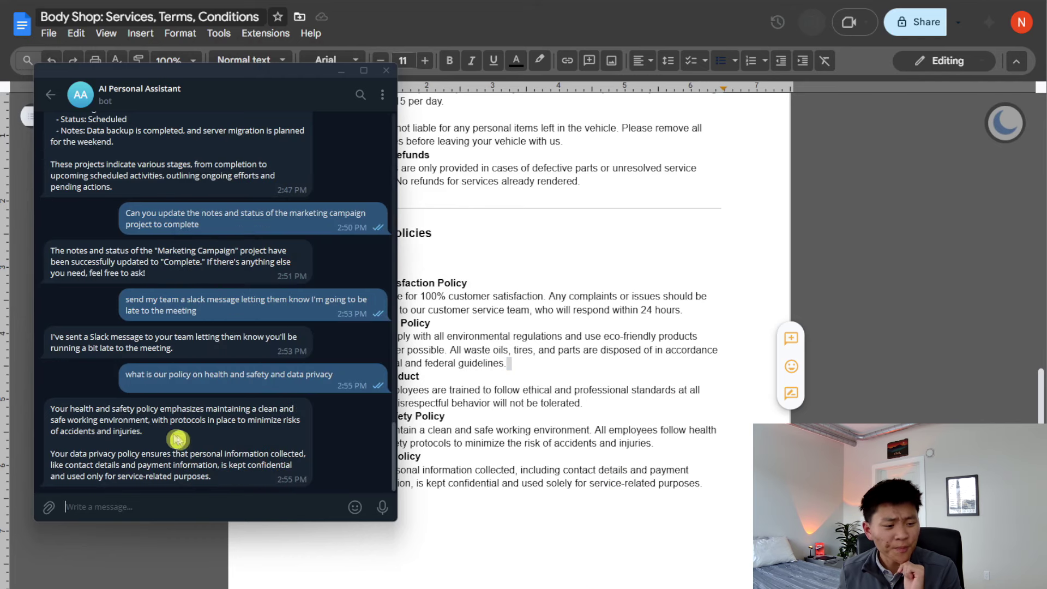
pyautogui.doubleClick(310, 439)
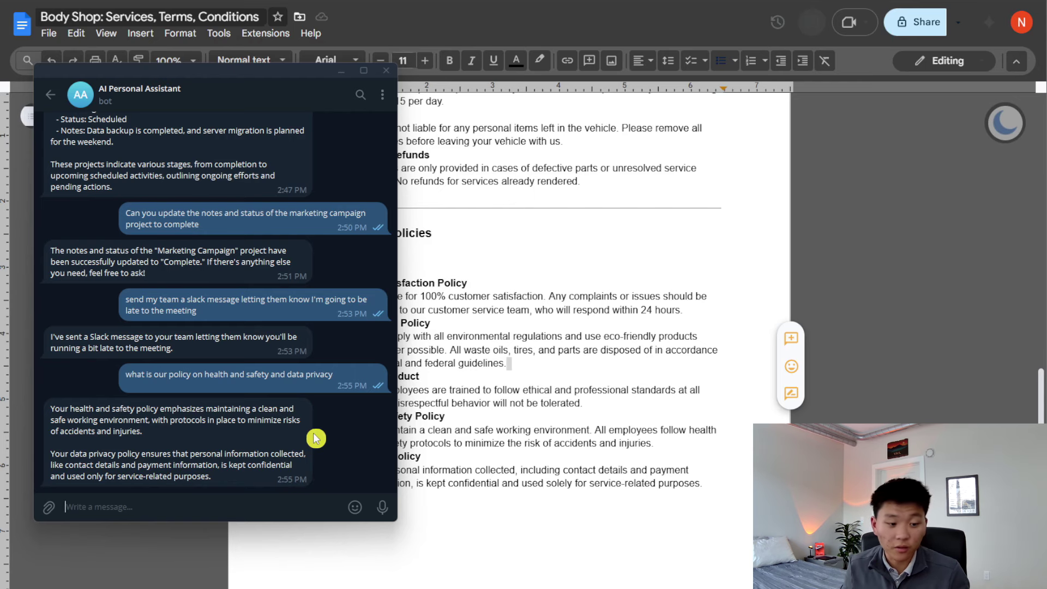
pyautogui.click(407, 433)
pyautogui.moveTo(719, 489)
pyautogui.mouseDown()
pyautogui.moveTo(483, 470)
pyautogui.moveTo(305, 415)
pyautogui.mouseUp()
pyautogui.click(687, 485)
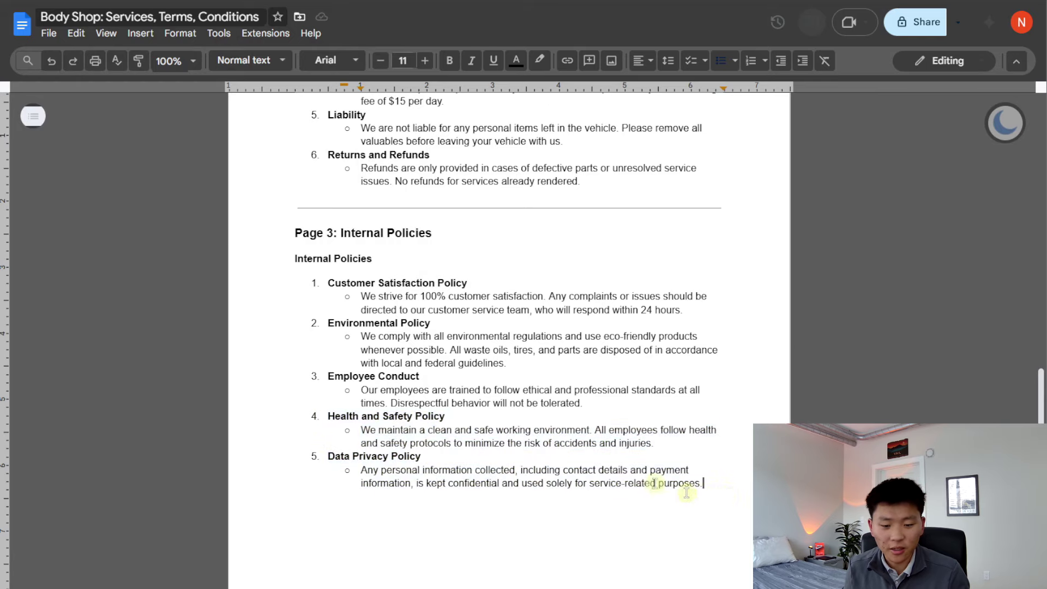
# Send the Telegram bot "what are our payment terms? and also how much do we charge for an oil change?".
pyautogui.scroll(5, 684, 486)
pyautogui.scroll(5, 572, 455)
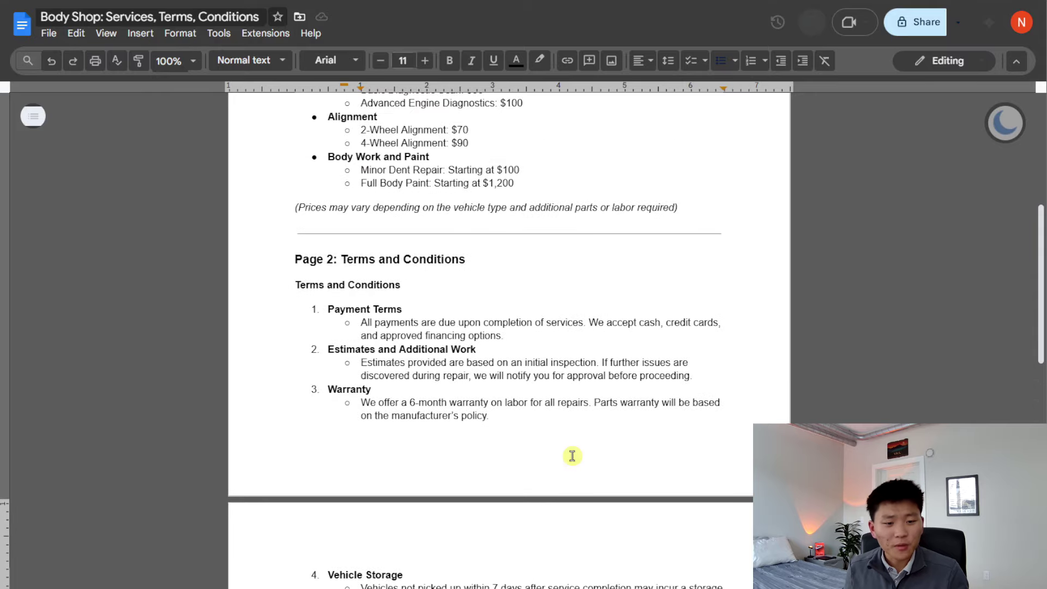
pyautogui.moveTo(592, 587)
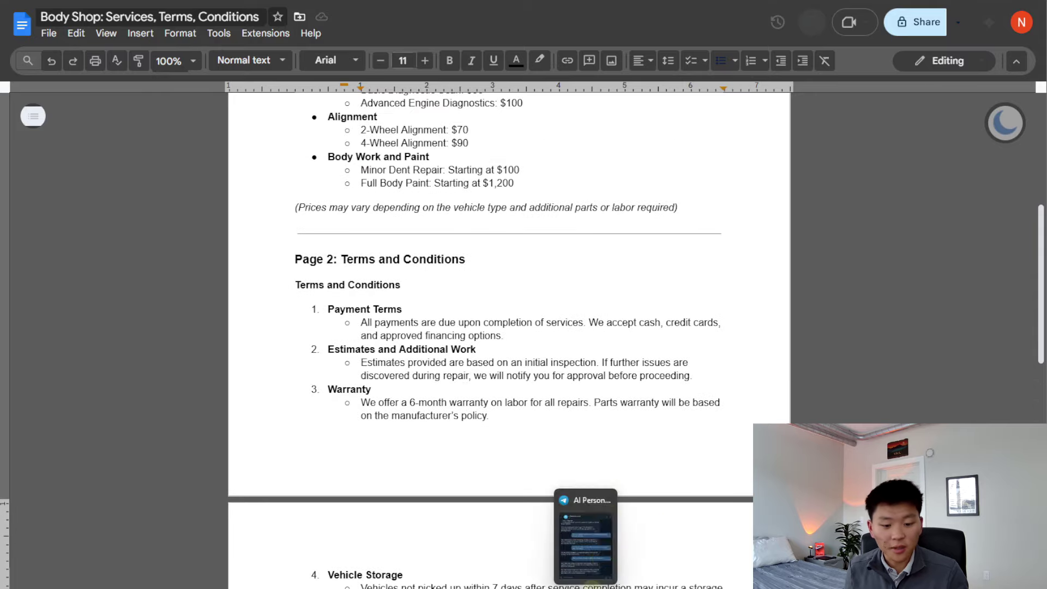
pyautogui.scroll(5, 620, 458)
pyautogui.scroll(-1, 642, 499)
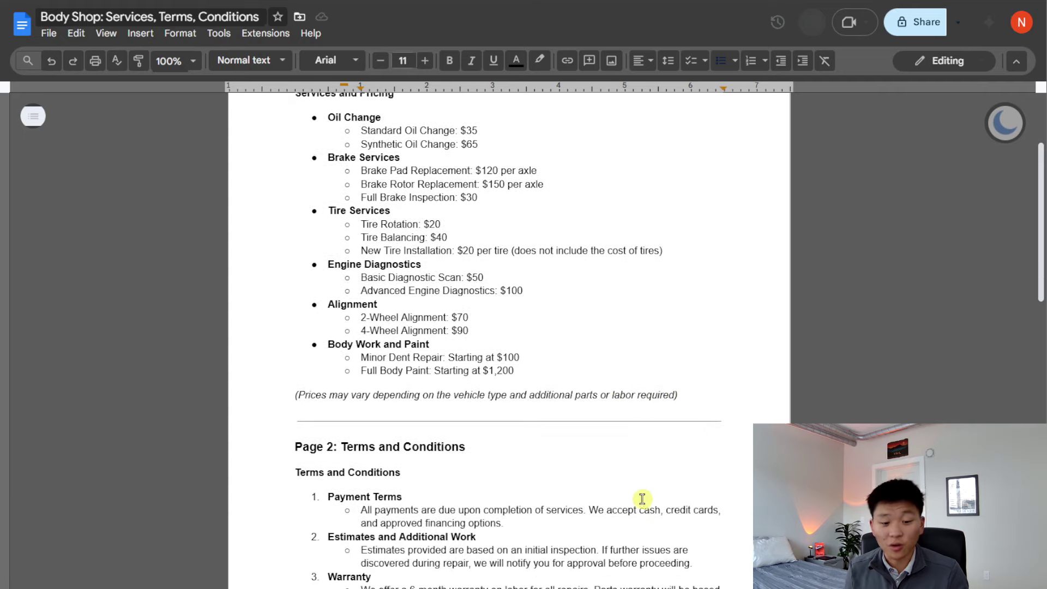
pyautogui.click(594, 586)
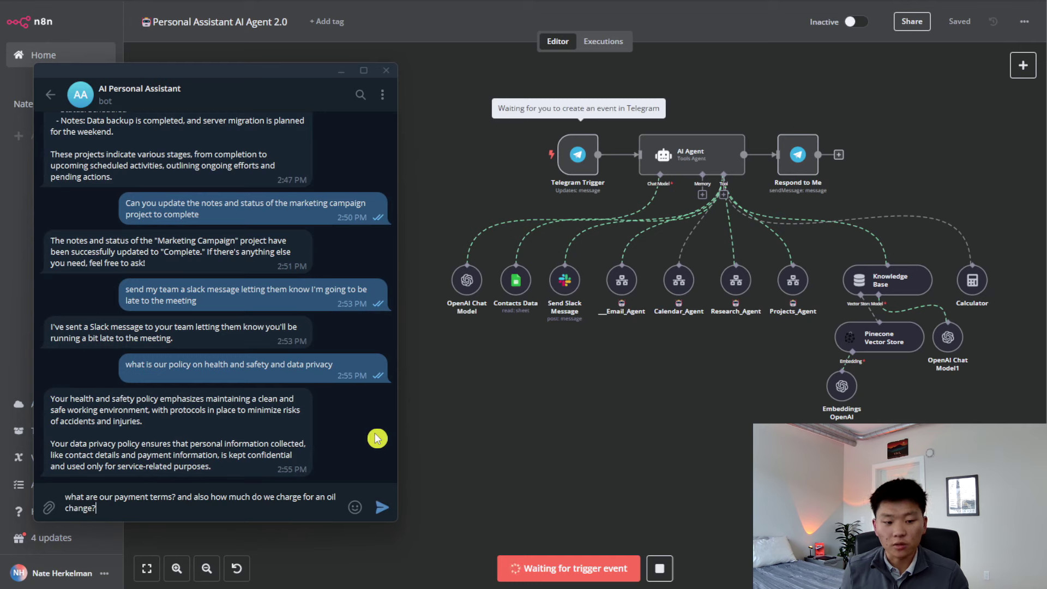
pyautogui.click(382, 508)
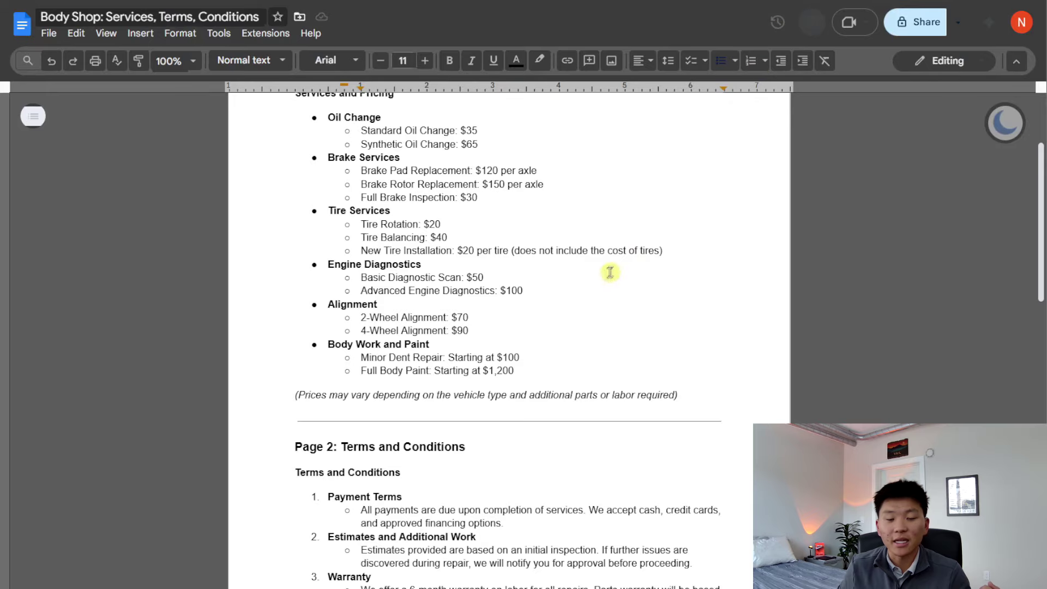
# Check the Oil Change prices and the Payment Terms in the Google Docs document.
pyautogui.scroll(3, 608, 272)
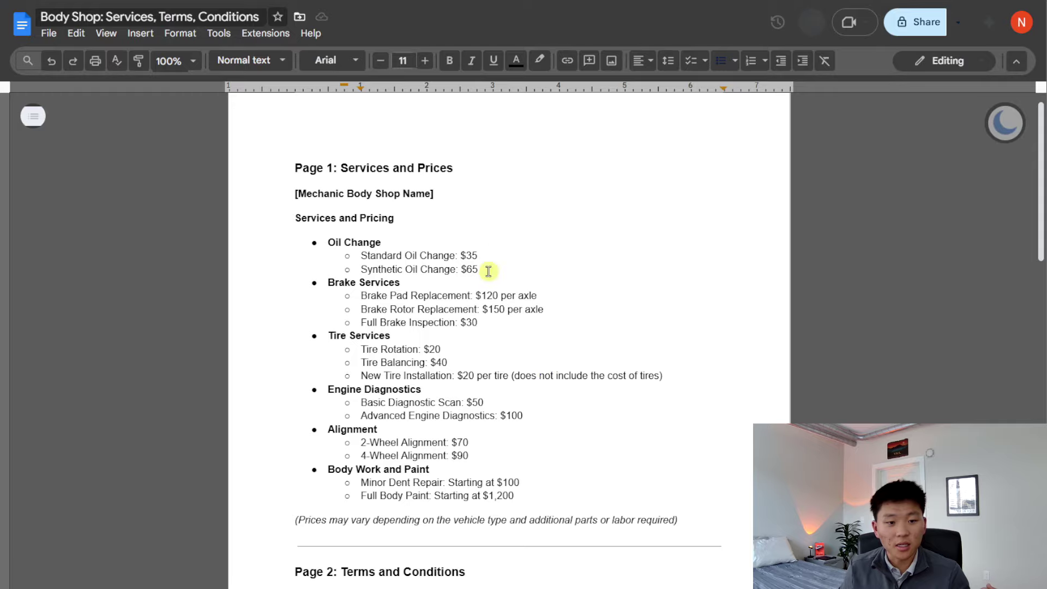
pyautogui.scroll(-5, 678, 358)
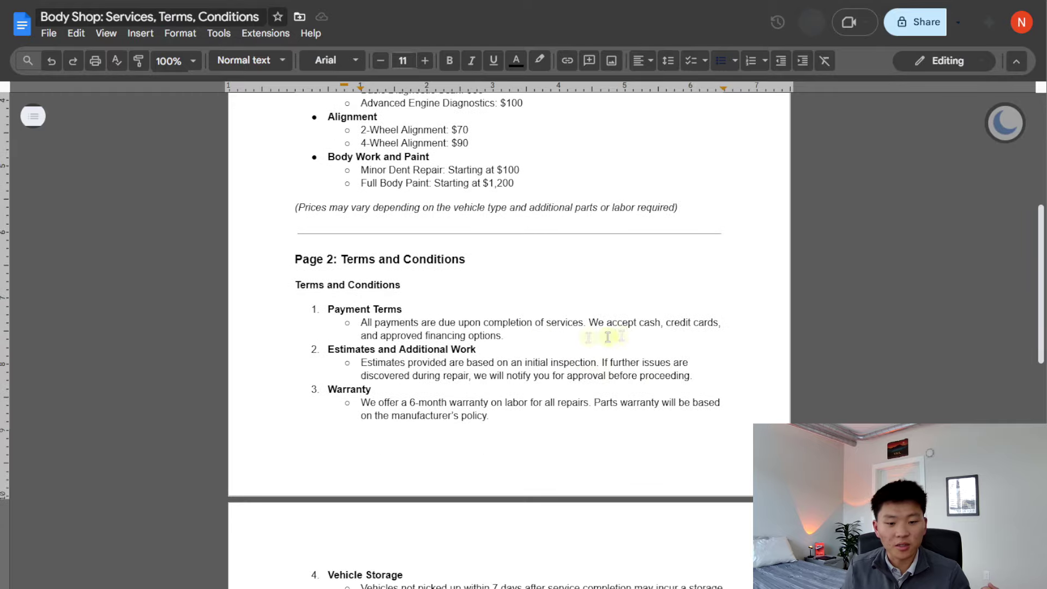
pyautogui.click(505, 336)
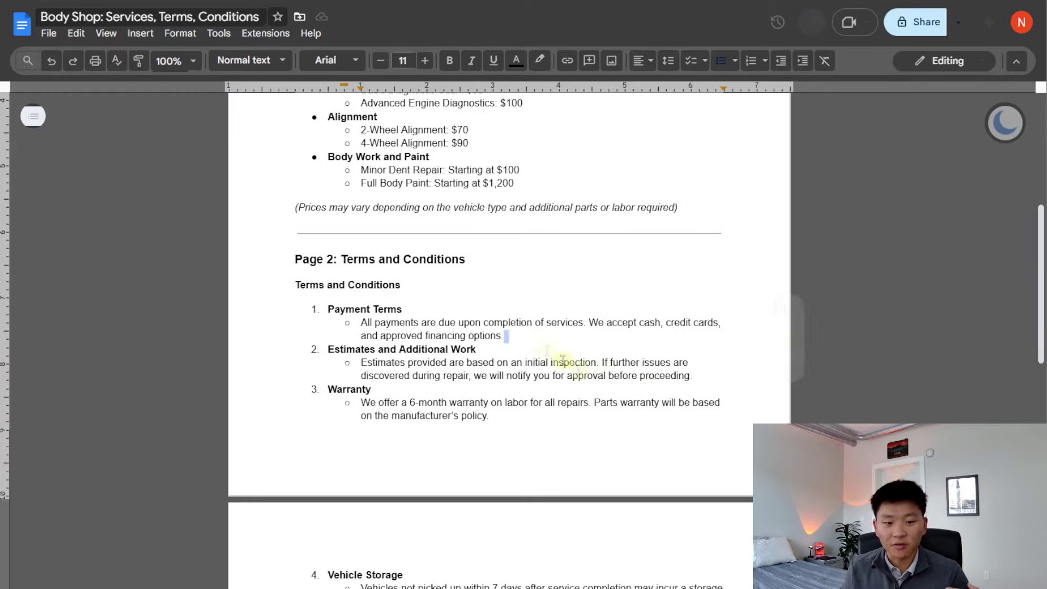
pyautogui.scroll(3, 637, 413)
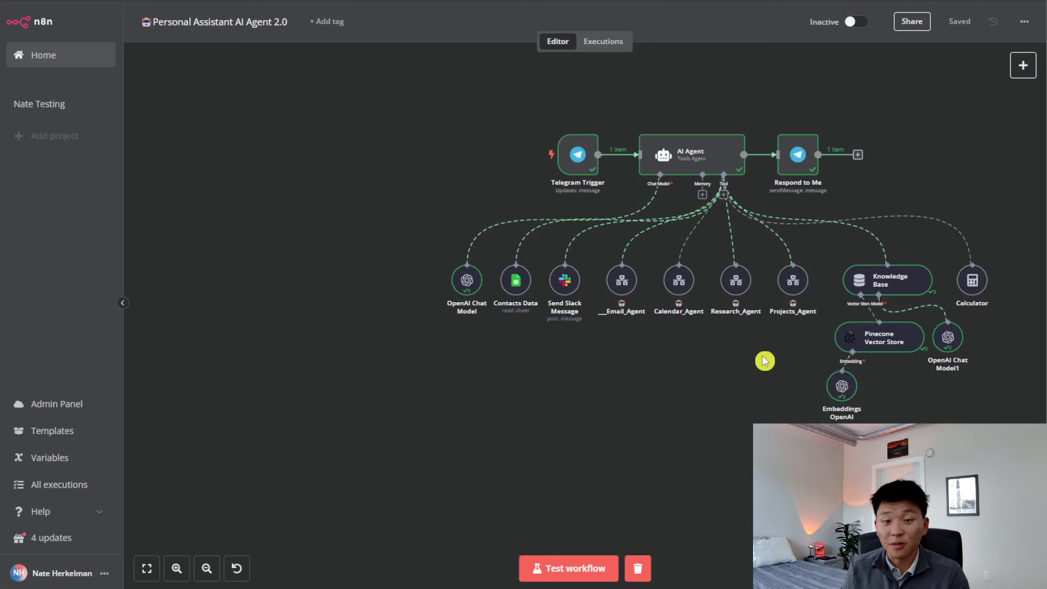
# Send the Telegram bot "8 * 451", test the n8n workflow, and return to the chat for its reply.
pyautogui.scroll(2, 764, 360)
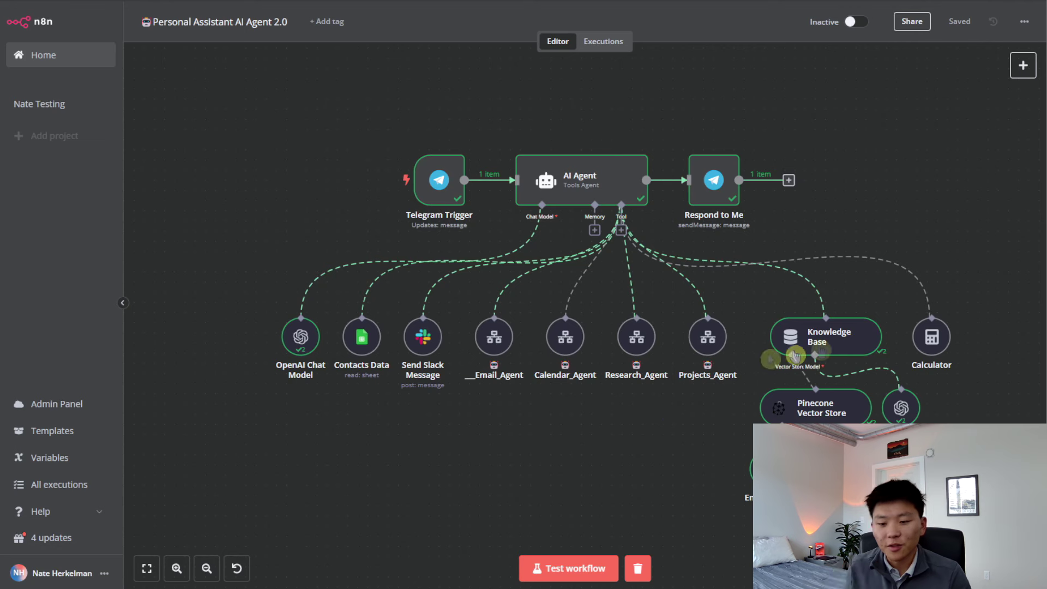
pyautogui.hotkey('alt', 'Tab')
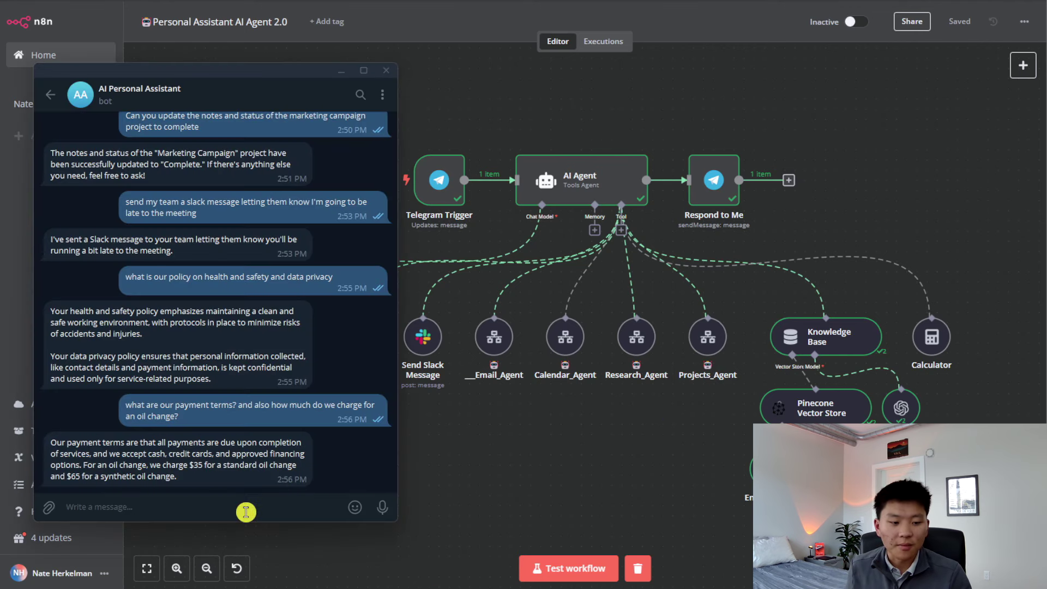
pyautogui.write('8 ')
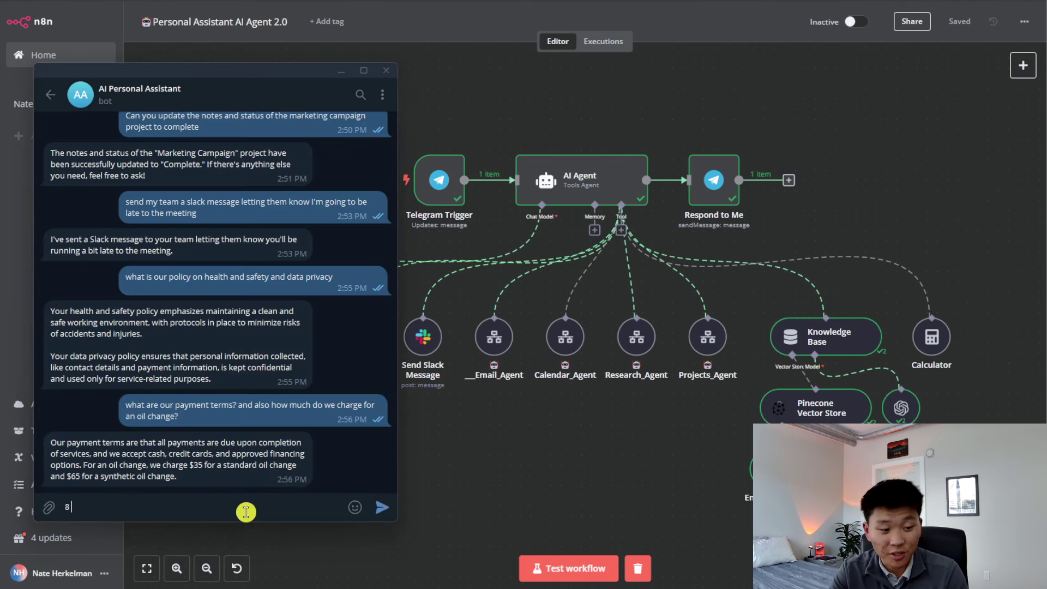
pyautogui.write('* 451')
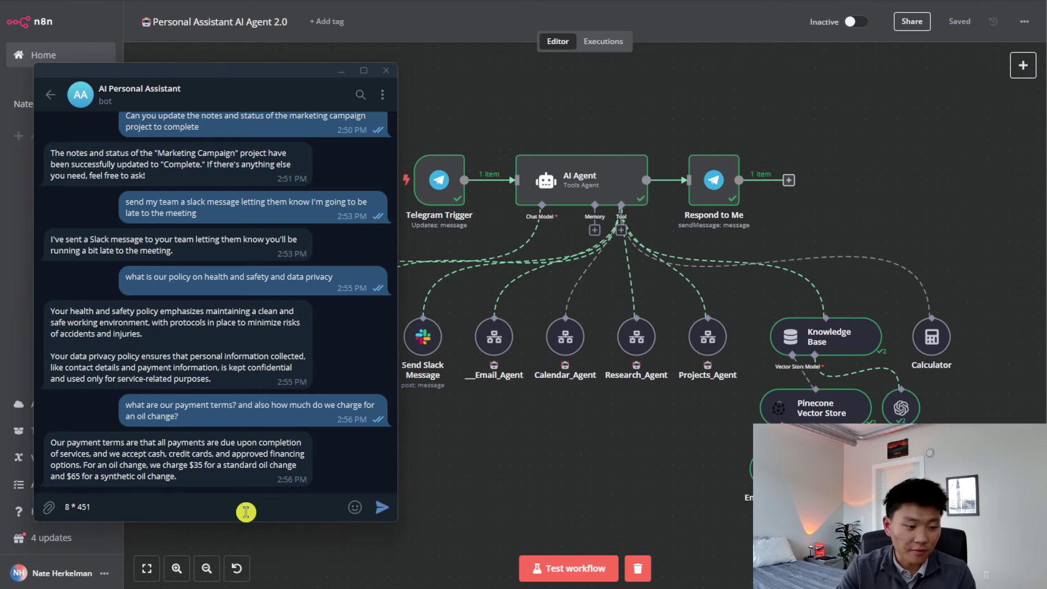
pyautogui.press('Return')
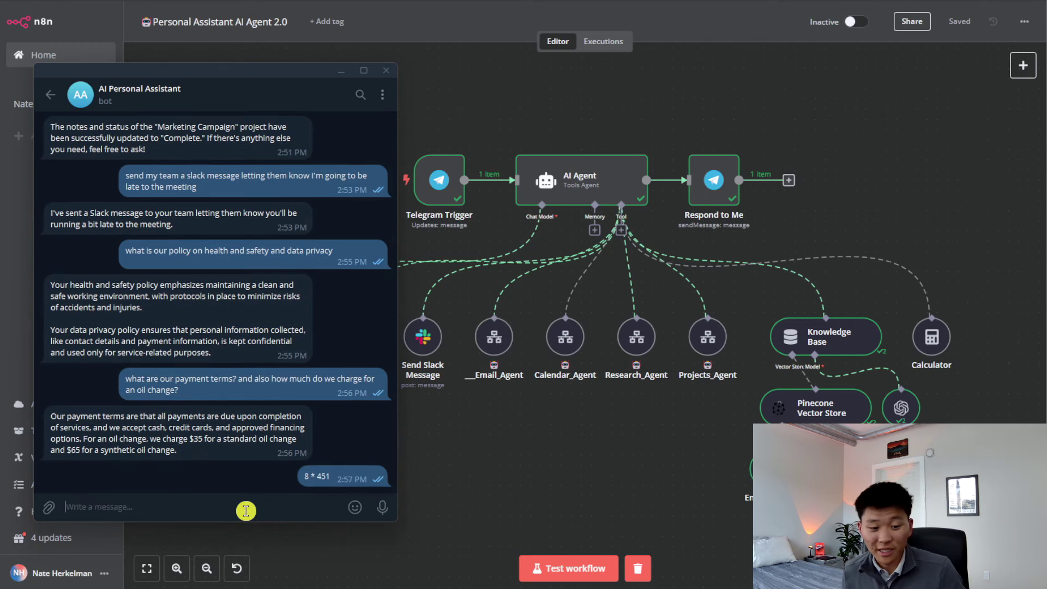
pyautogui.click(573, 569)
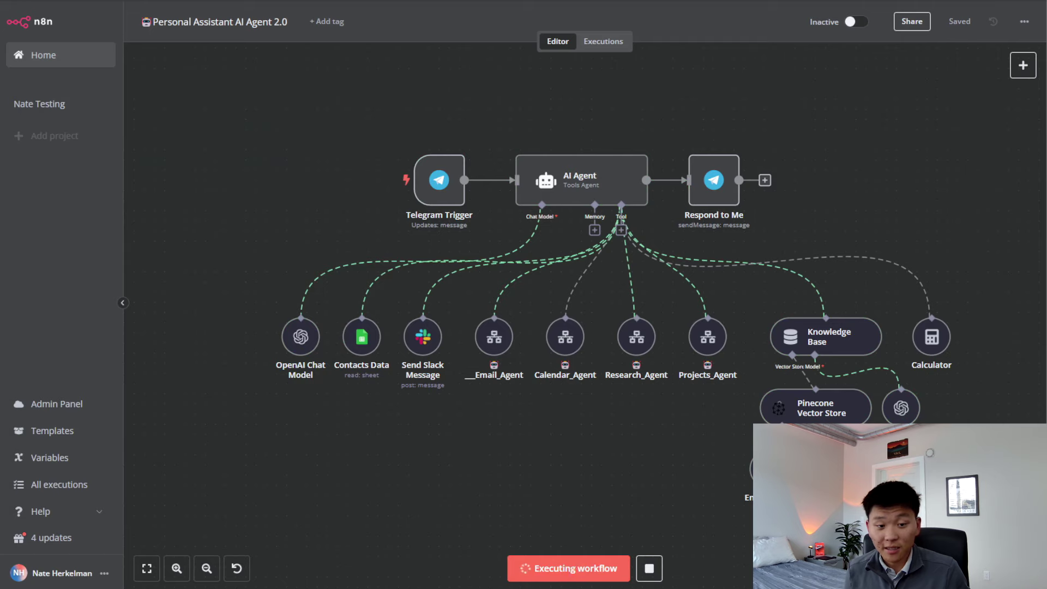
pyautogui.hotkey('alt', 'Tab')
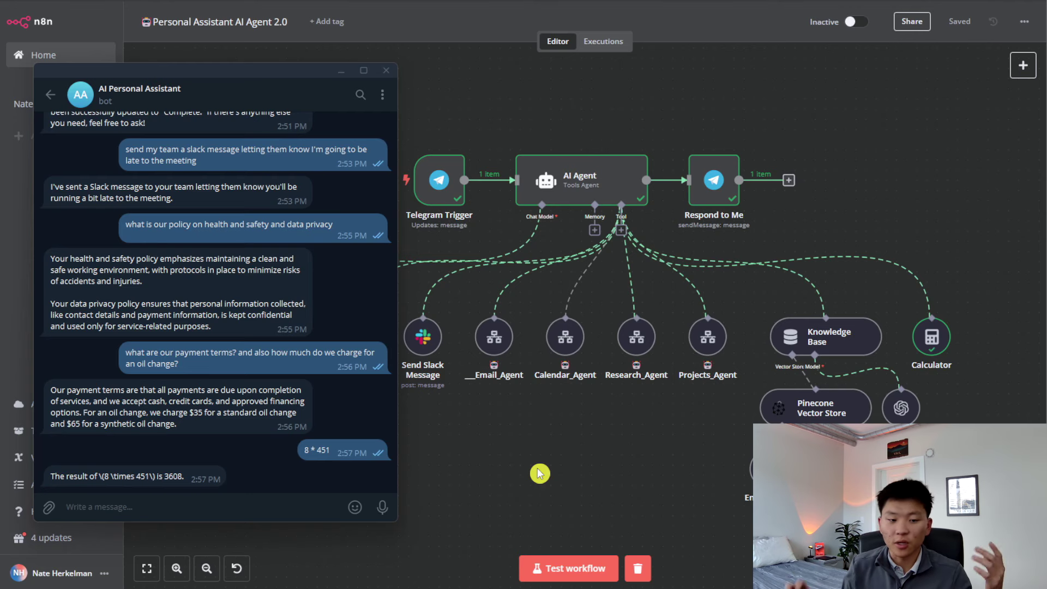
# Open the AI Agent node and read its System Message in the expanded expression editor.
pyautogui.click(469, 439)
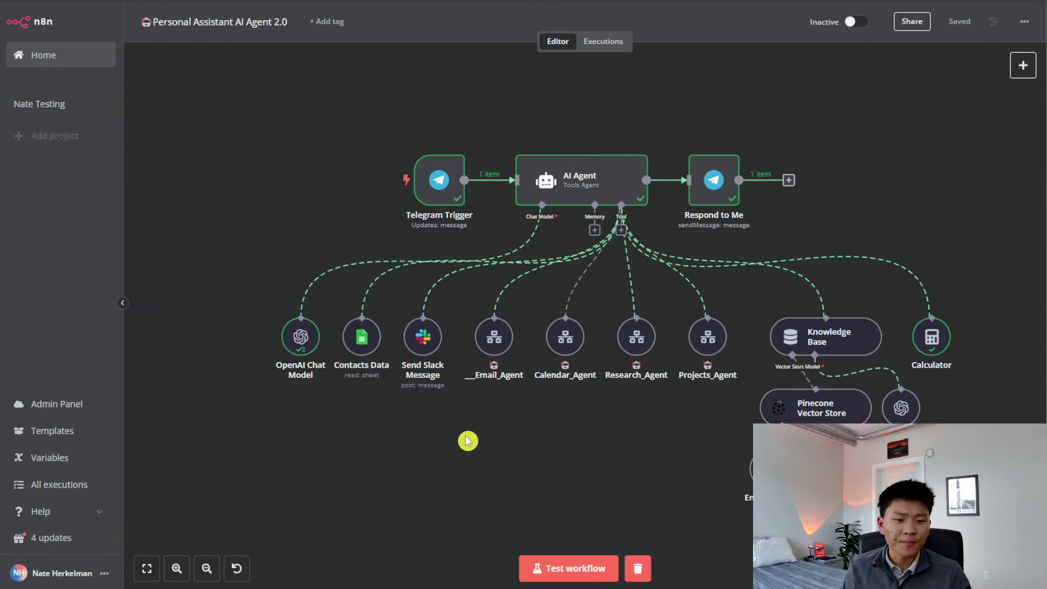
pyautogui.doubleClick(598, 189)
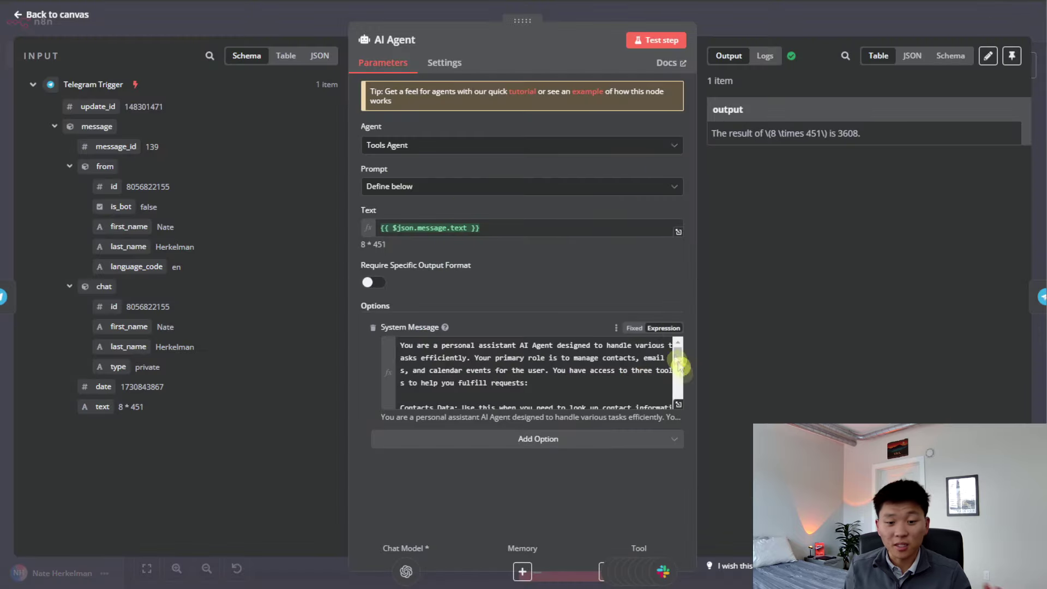
pyautogui.click(678, 404)
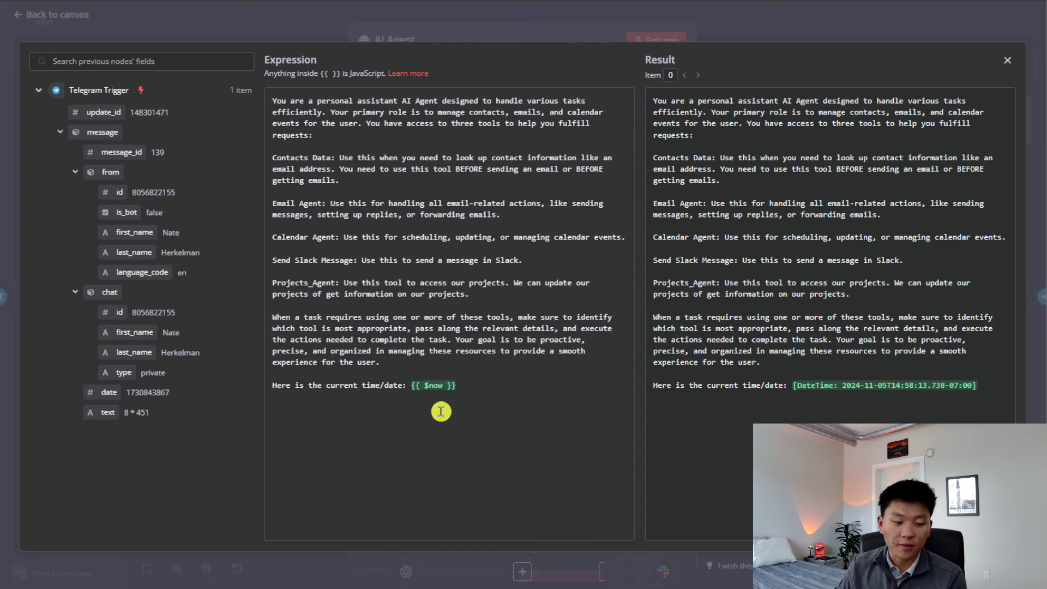
# Try to format the $now expression on the system message's time/date line as 'yyyy-MM-dd'.
pyautogui.click(465, 387)
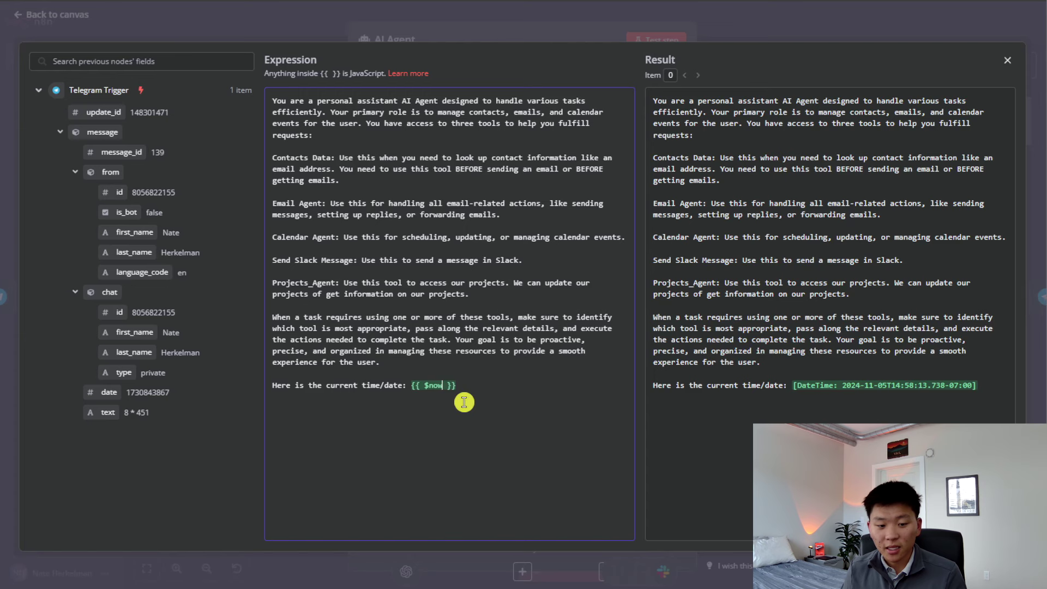
pyautogui.click(444, 388)
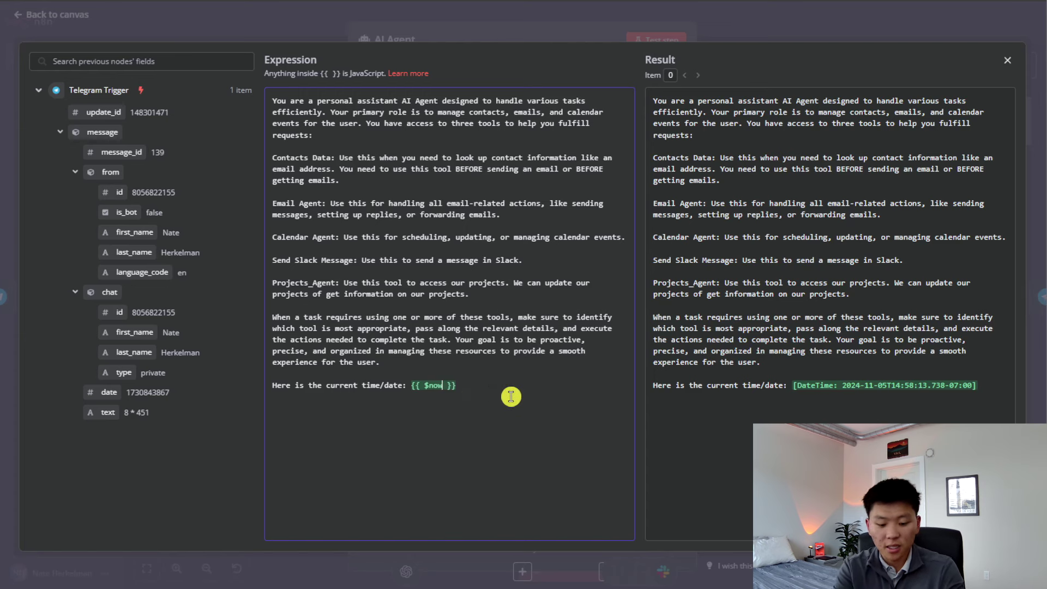
pyautogui.write('.form')
pyautogui.press('Return')
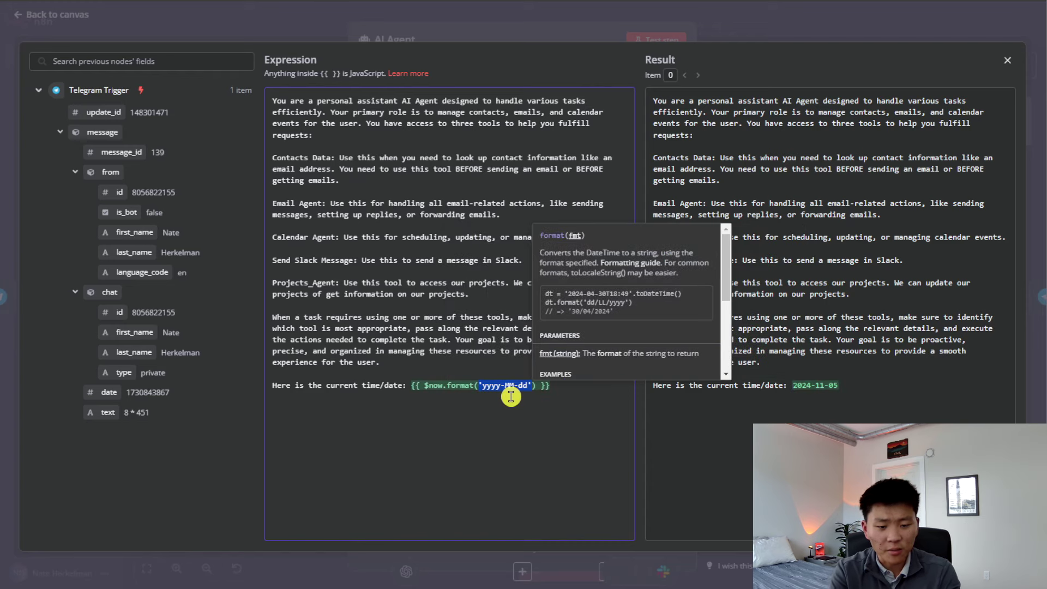
# Remove the format function from the time/date expression so it reads {{ $now}}.
pyautogui.click(570, 394)
pyautogui.moveTo(580, 409); pyautogui.dragTo(451, 387)
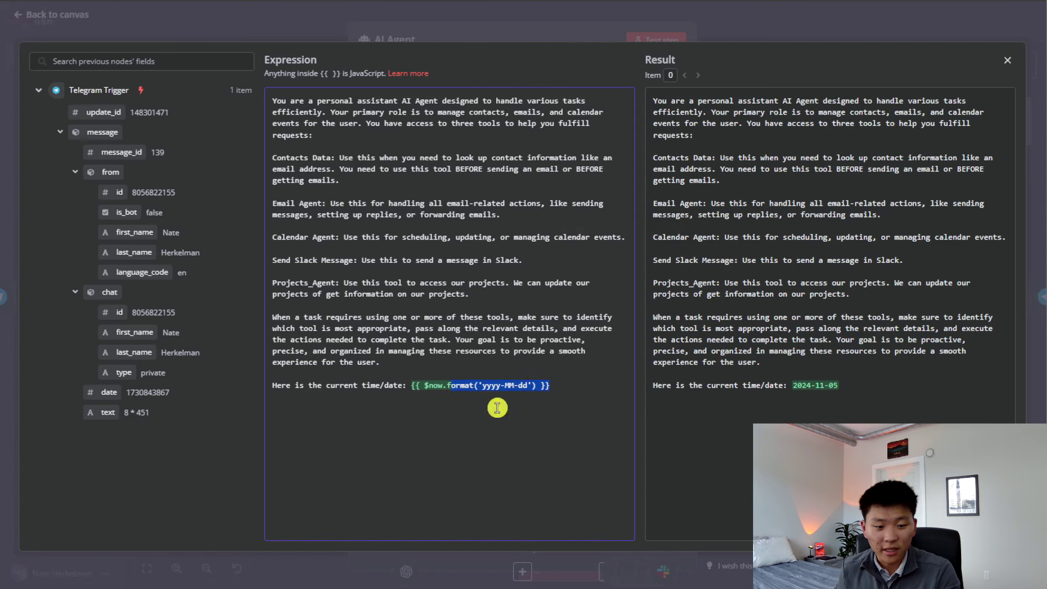
pyautogui.press('BackSpace')
pyautogui.press('BackSpace')
pyautogui.write('}}')
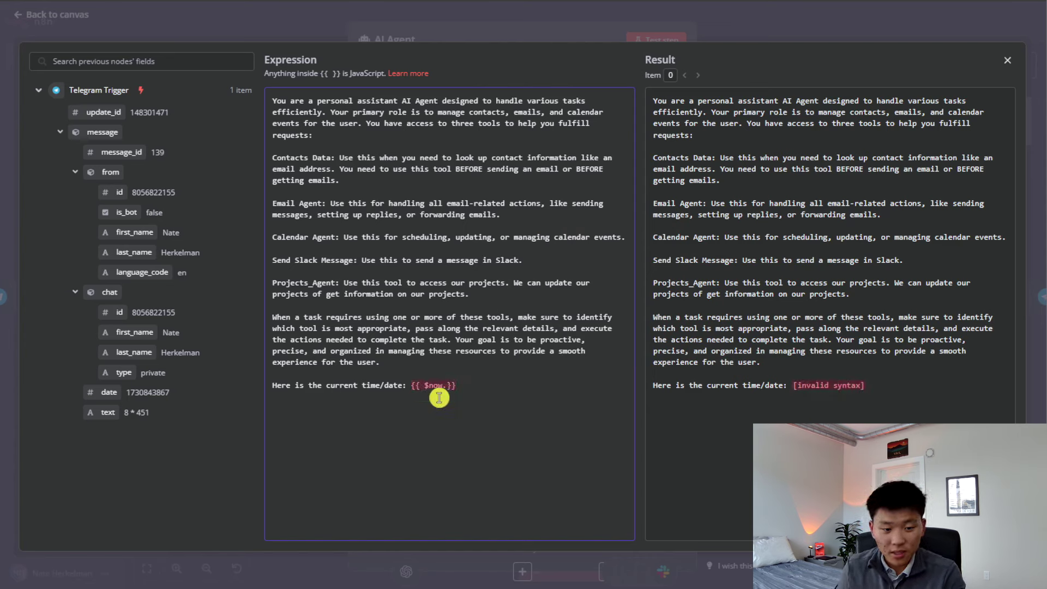
pyautogui.press('Left')
pyautogui.press('Left')
pyautogui.press('BackSpace')
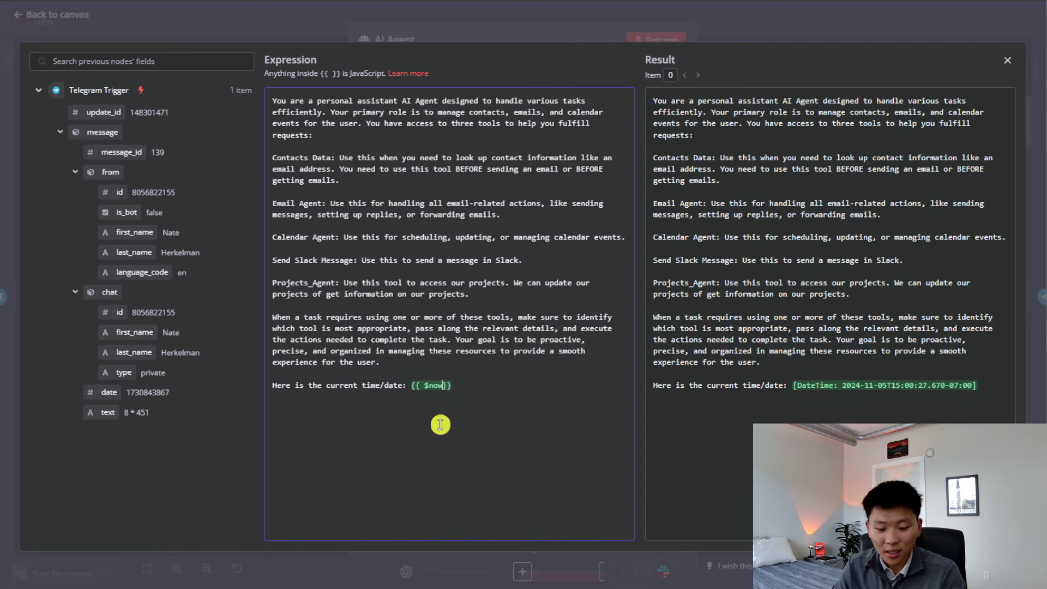
# Change the system message's time/date expression to {{ $now.format('DD')}} and return to the workflow canvas.
pyautogui.write('.format')
pyautogui.press('Return')
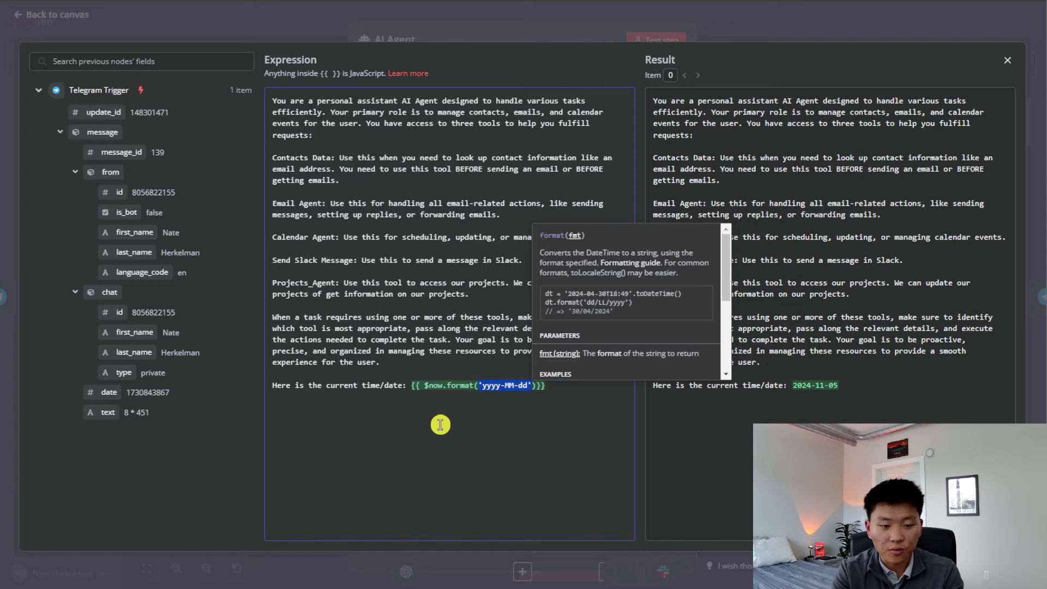
pyautogui.write('DD')
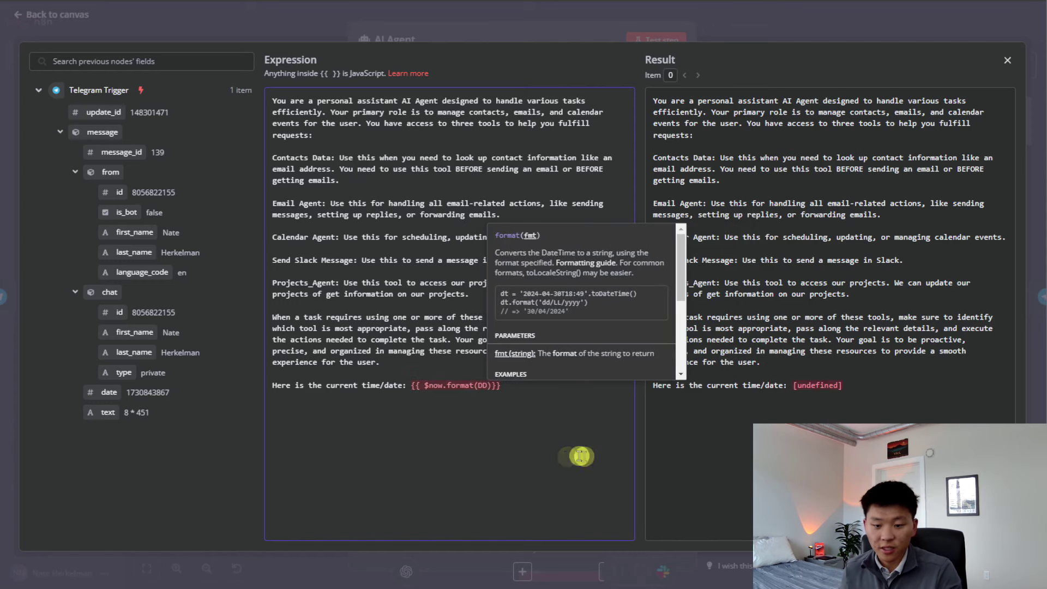
pyautogui.write("'")
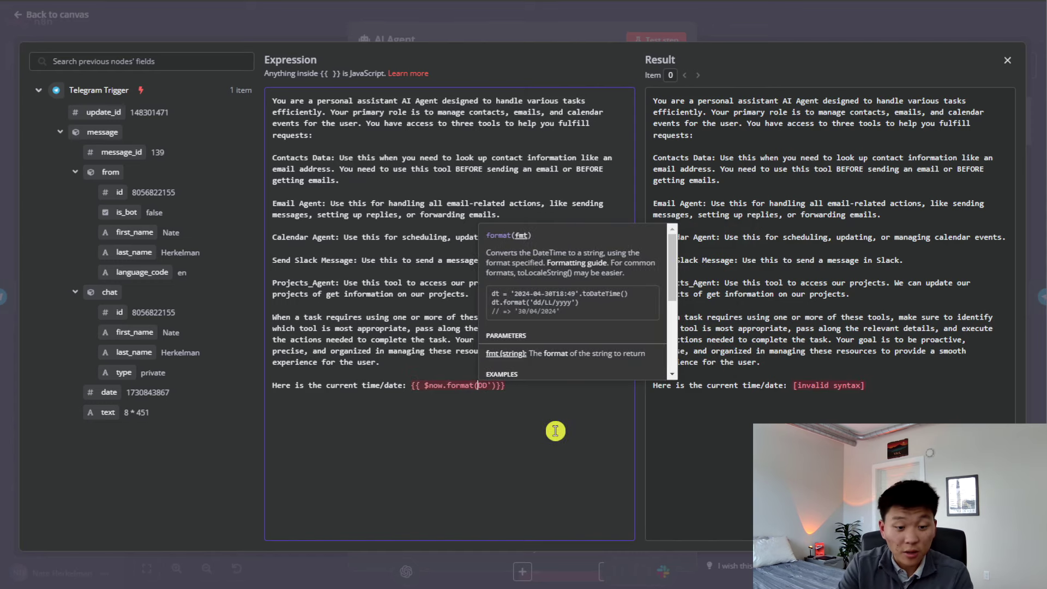
pyautogui.press('Left')
pyautogui.press('Left')
pyautogui.press('Left')
pyautogui.write("'")
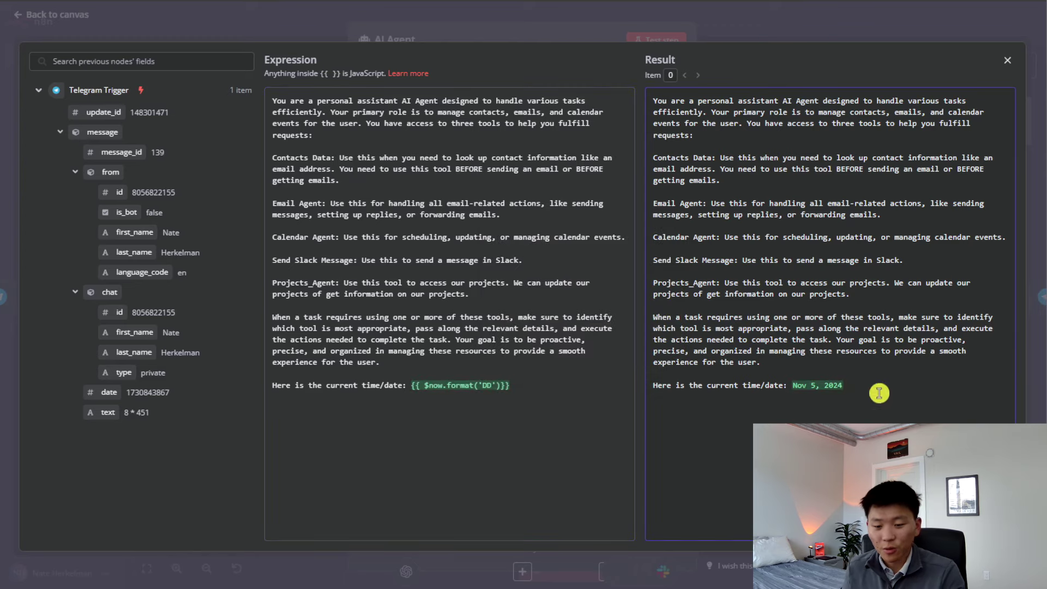
pyautogui.click(761, 33)
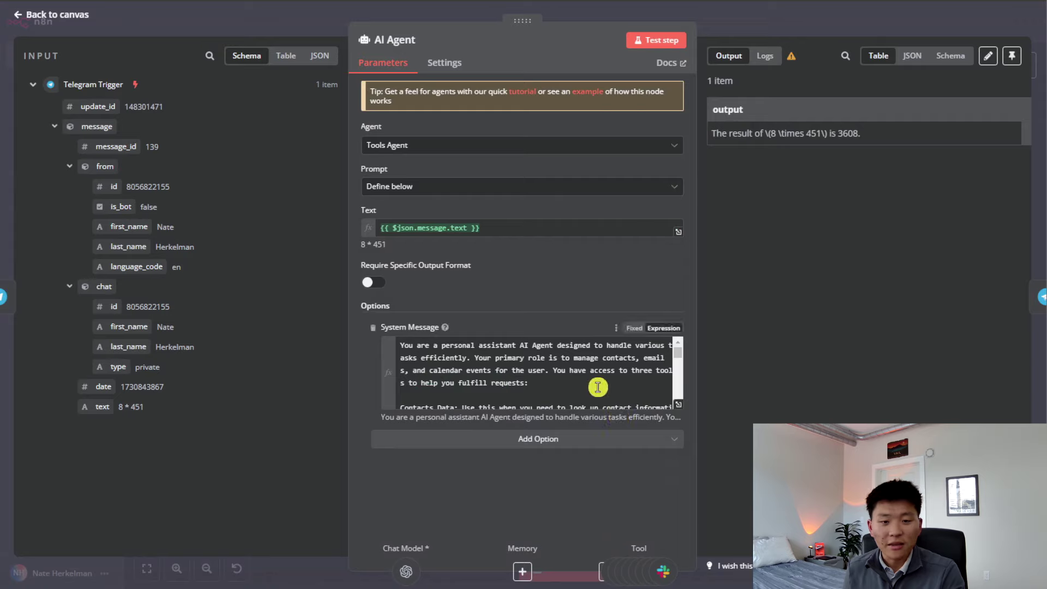
pyautogui.scroll(-5, 592, 392)
pyautogui.click(743, 30)
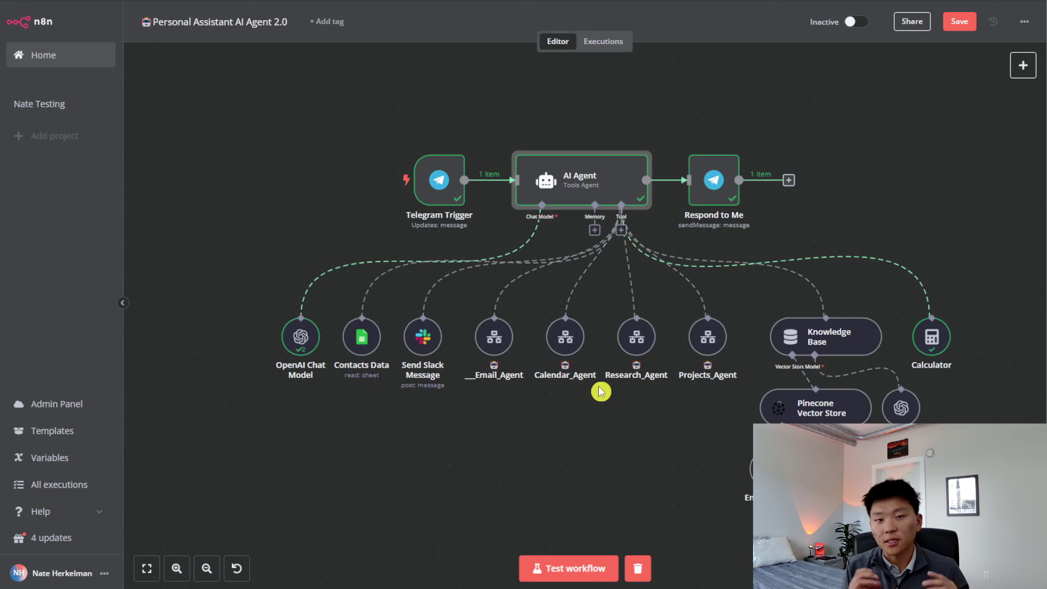
# Open the Email_Agent tool node and view the list of workflows it can call, keeping Email Agent selected.
pyautogui.click(500, 339)
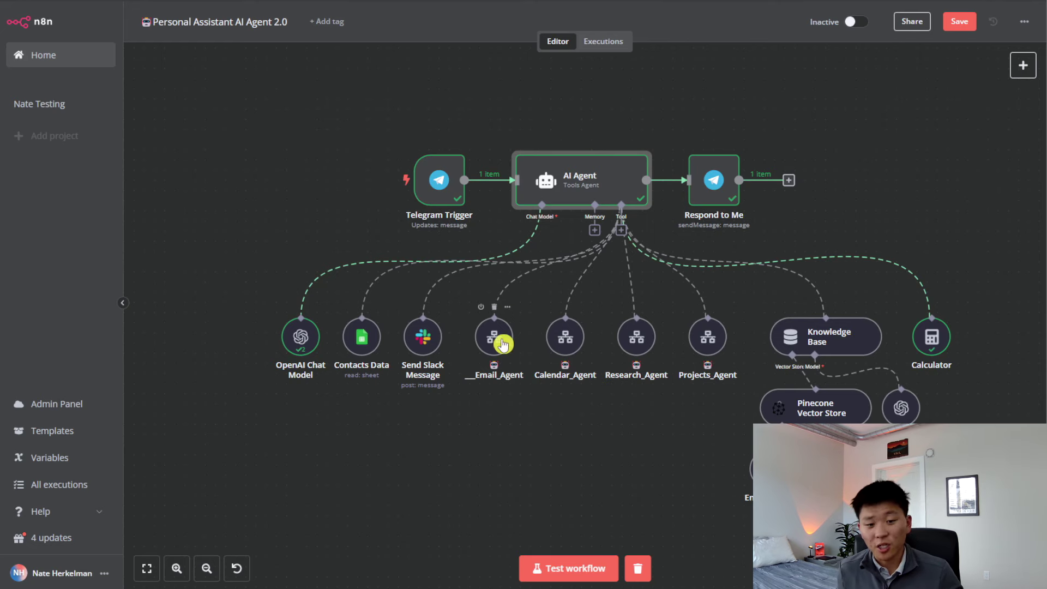
pyautogui.press('Return')
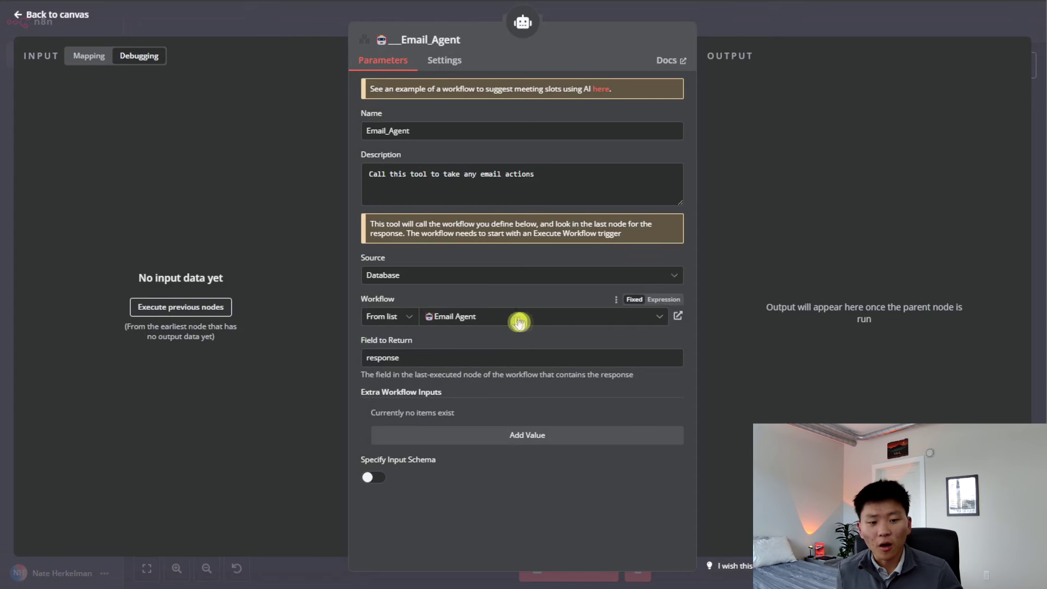
pyautogui.click(557, 320)
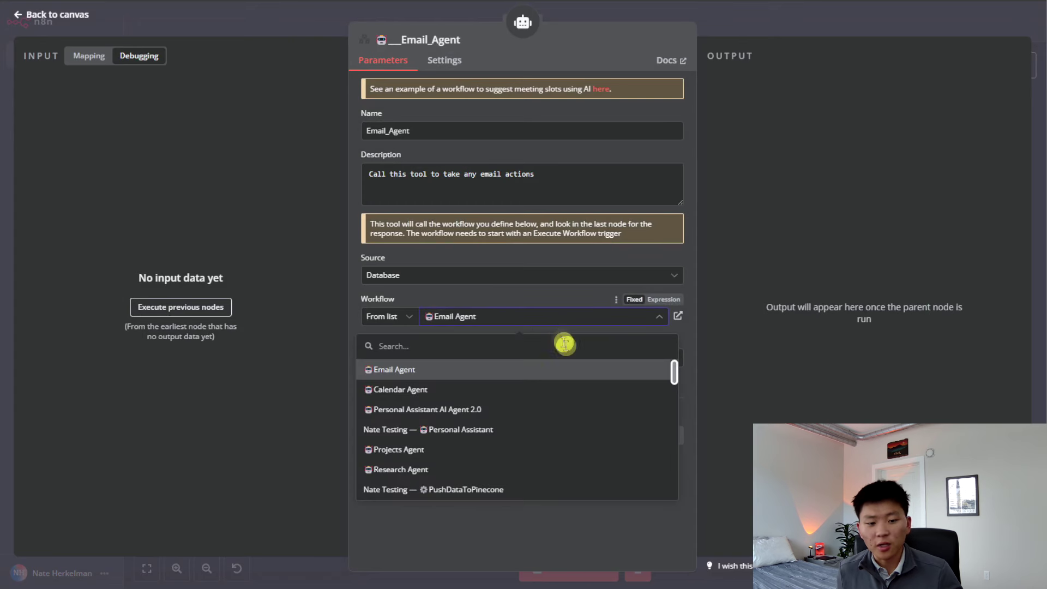
pyautogui.click(512, 299)
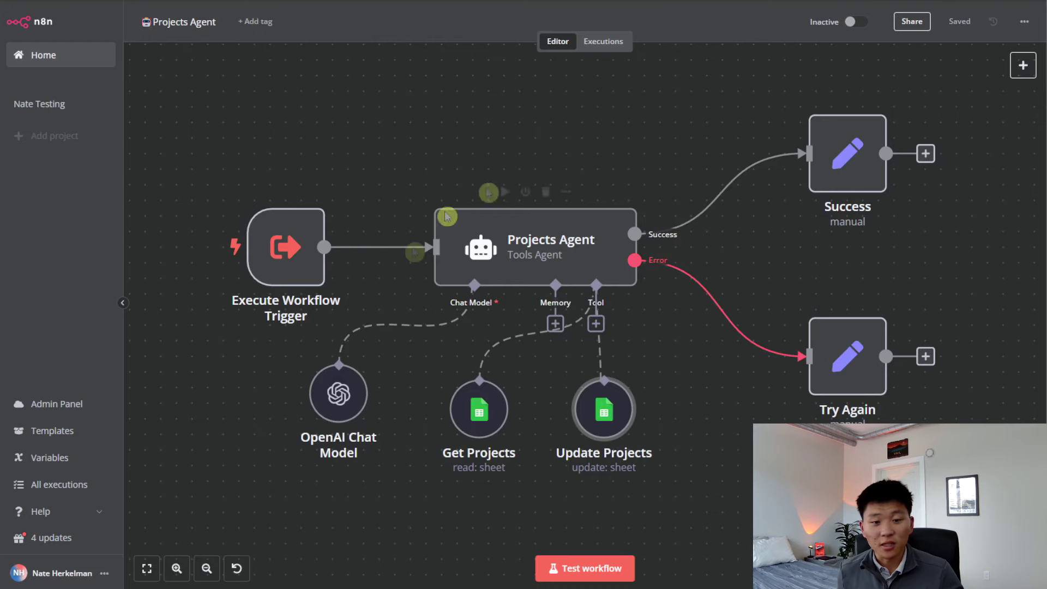
# In the Projects Agent workflow, inspect the response field set in the Success node and return to that workflow's canvas.
pyautogui.doubleClick(838, 170)
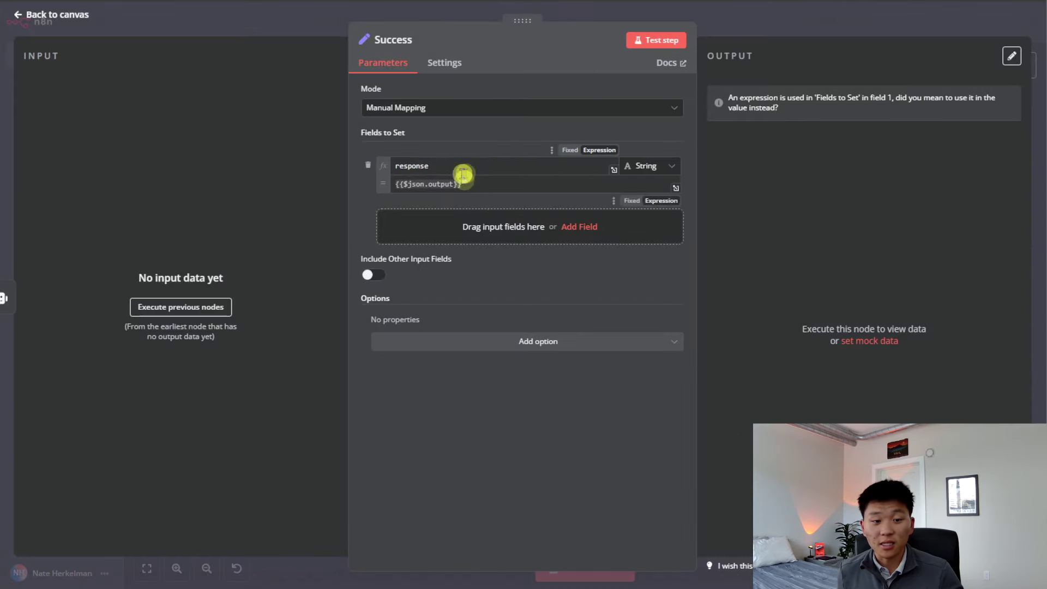
pyautogui.click(778, 31)
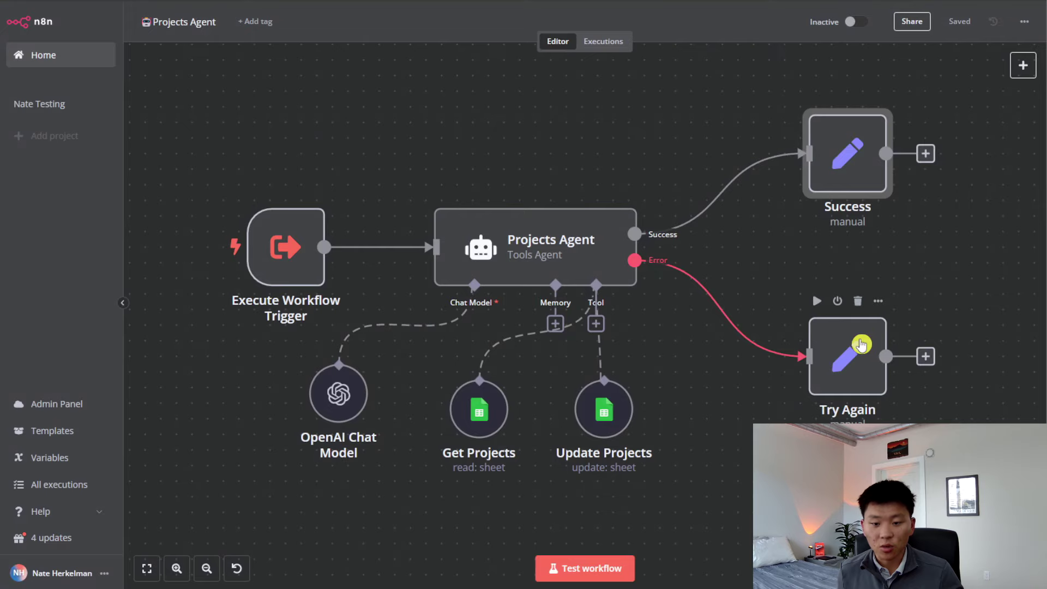
pyautogui.click(911, 157)
pyautogui.doubleClick(840, 169)
pyautogui.click(789, 53)
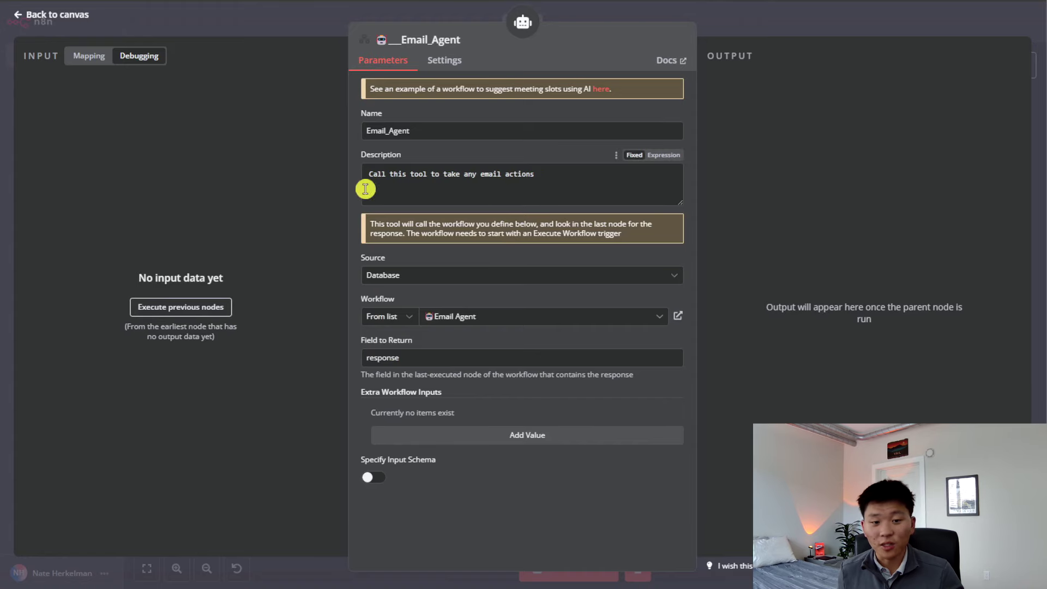
# Leave the Email_Agent tool settings, review the Calendar_Agent tool's description and called workflow, and return to the Personal Assistant canvas.
pyautogui.press('Escape')
pyautogui.doubleClick(567, 337)
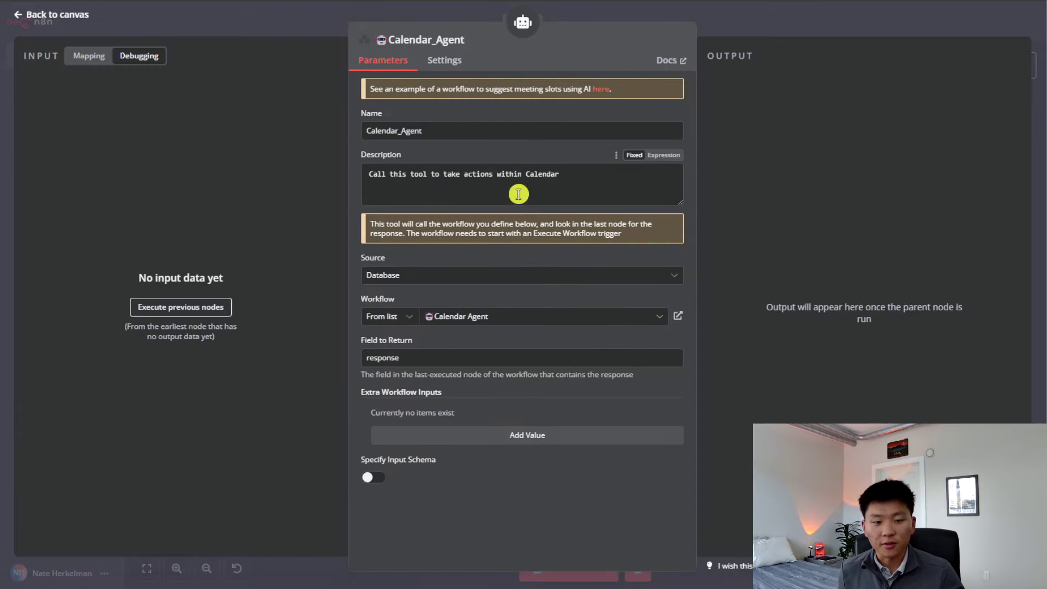
pyautogui.click(762, 23)
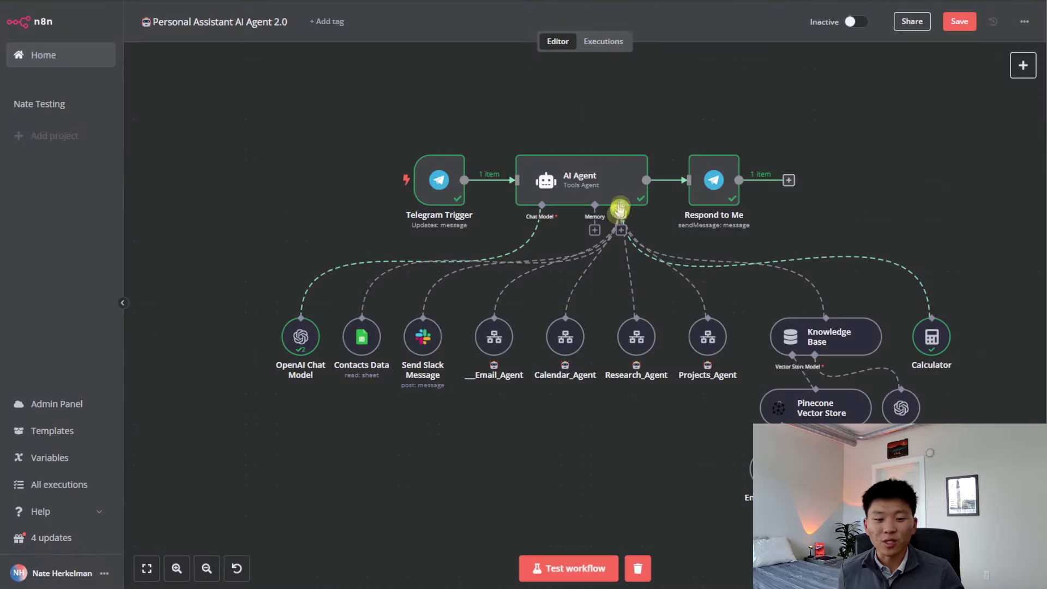